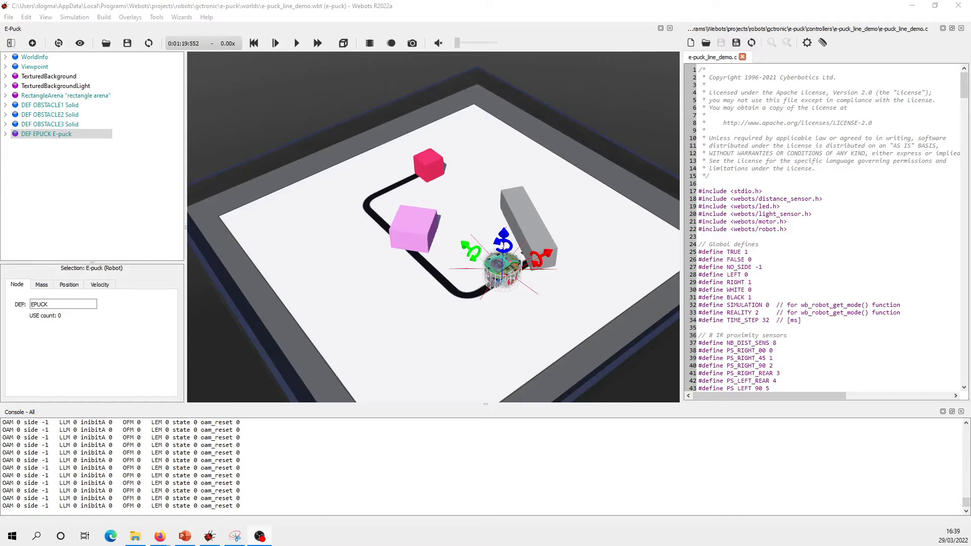
Step: Maximize the browser showing cyberbotics.com and open Tutorial 1: Your First Simulation in Webots from the User Guide's Tutorials chapter
drag(0, 79, 422, 90)
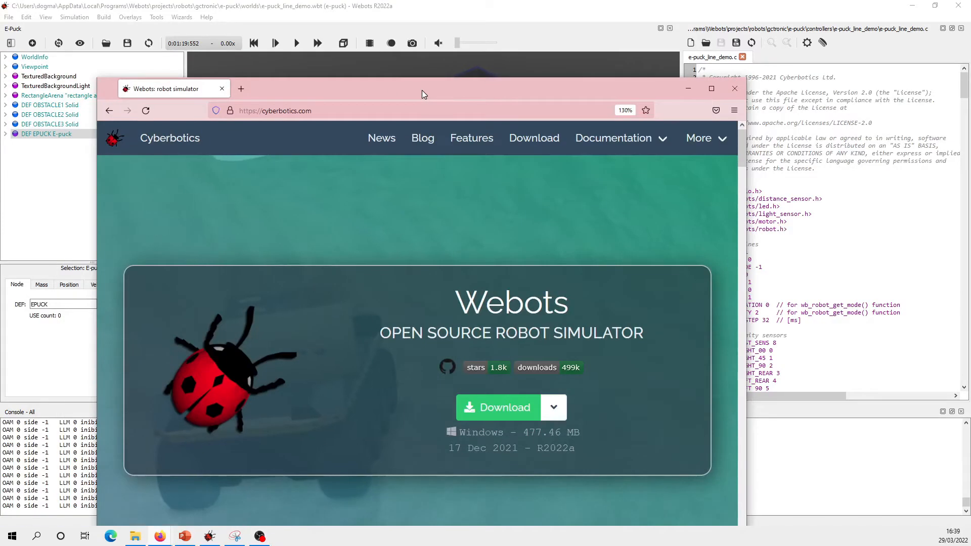
double_click(422, 90)
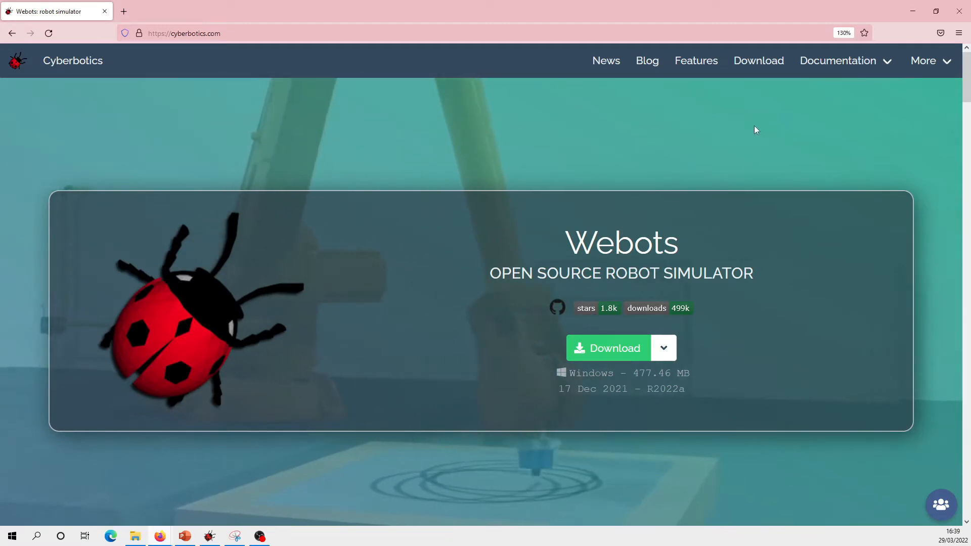
mouse_move(813, 68)
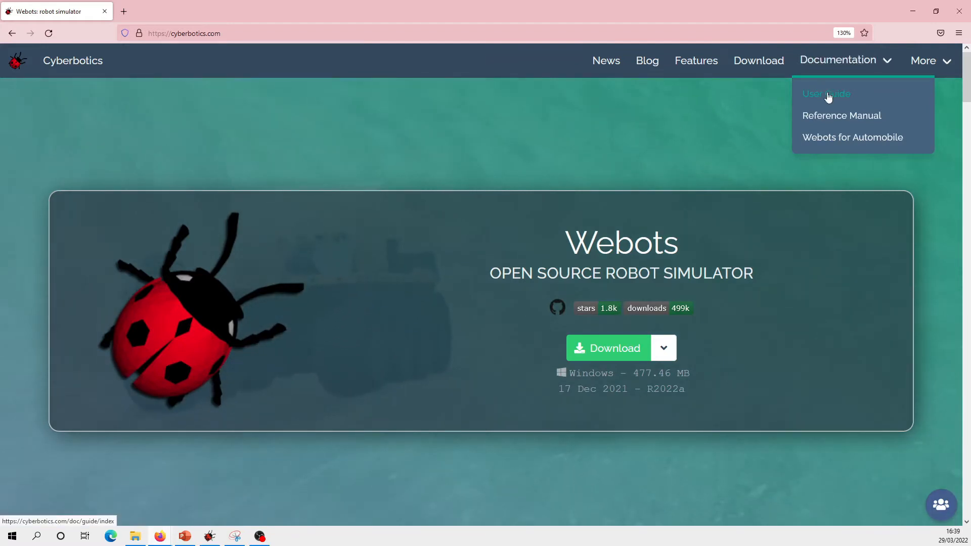
click(854, 96)
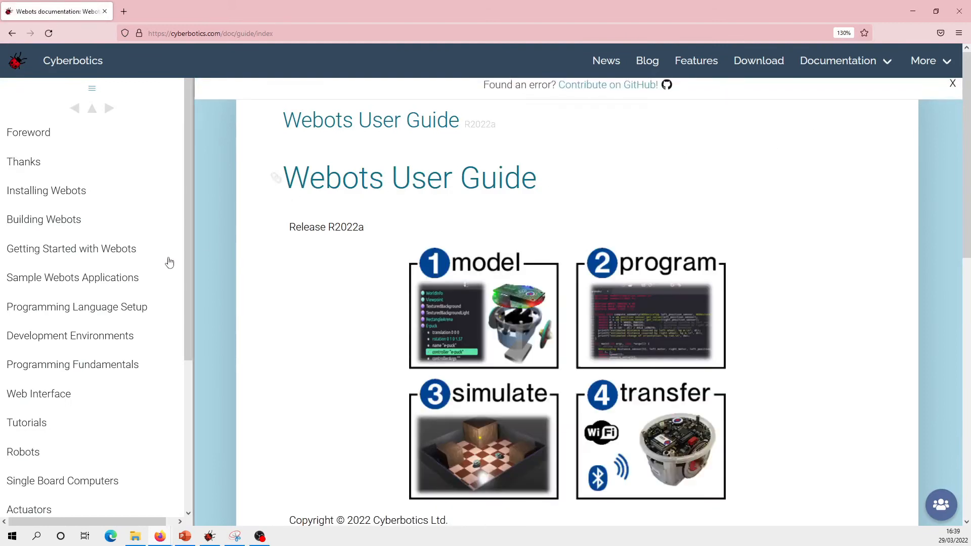
scroll(108, 288, down, 2)
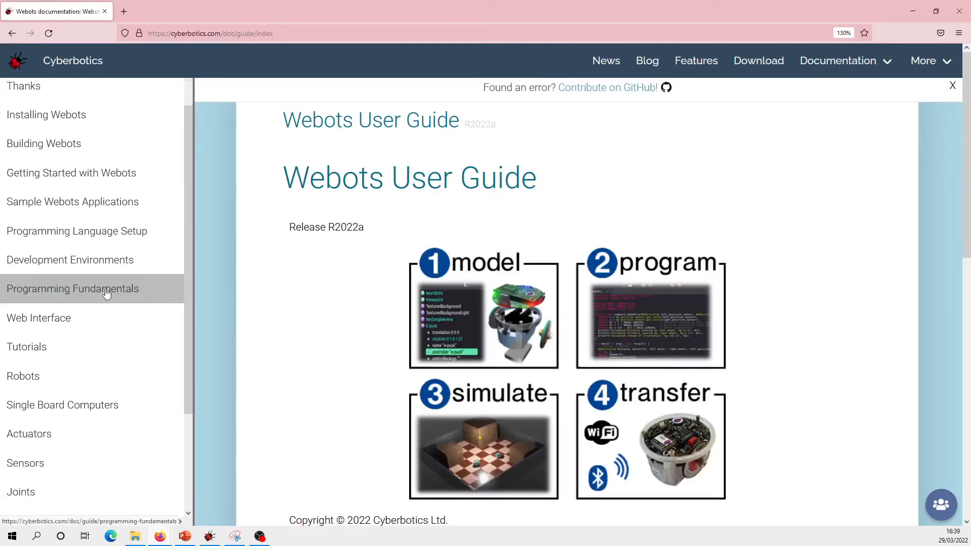
click(84, 353)
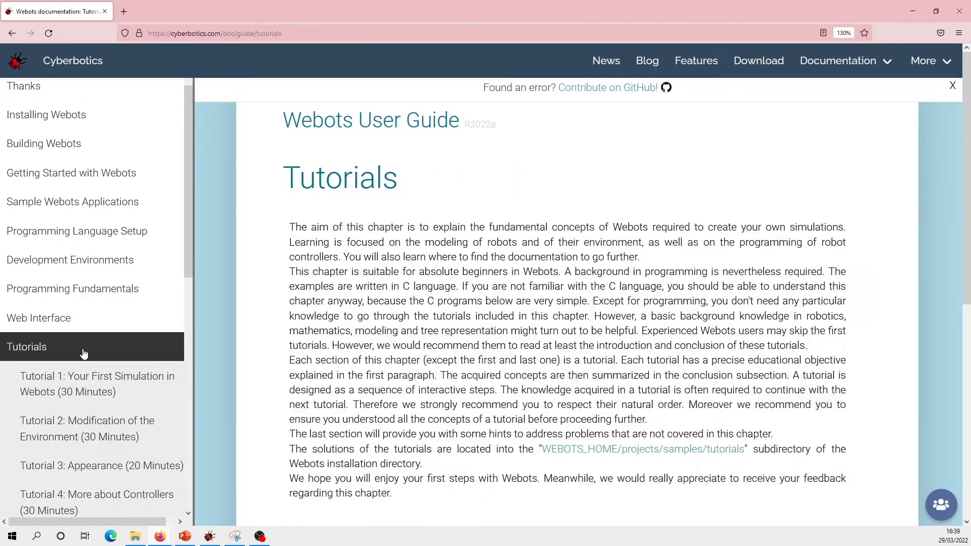
click(89, 389)
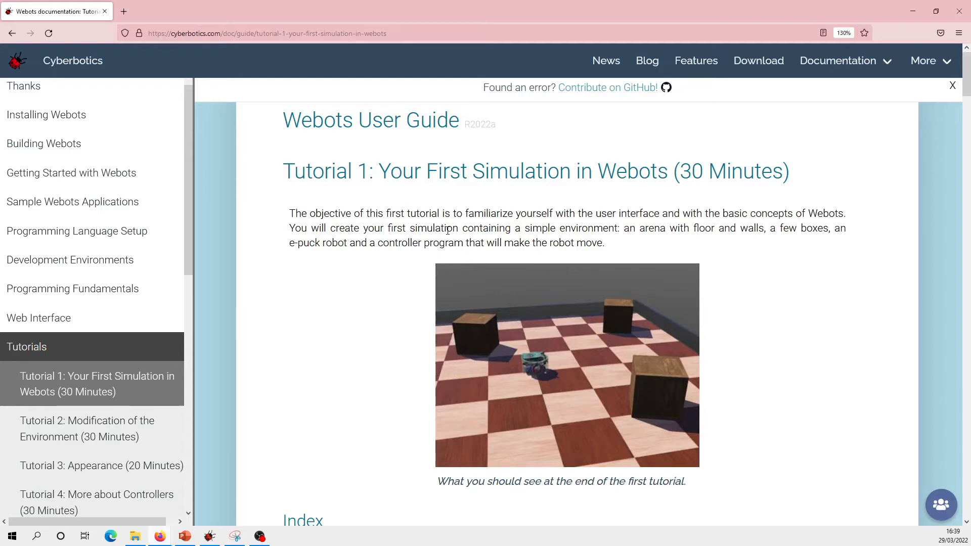
Step: Read through the Tutorial 1 introduction, index, Start Webots and Create a New World sections, and minimize the browser
scroll(124, 164, up, 3)
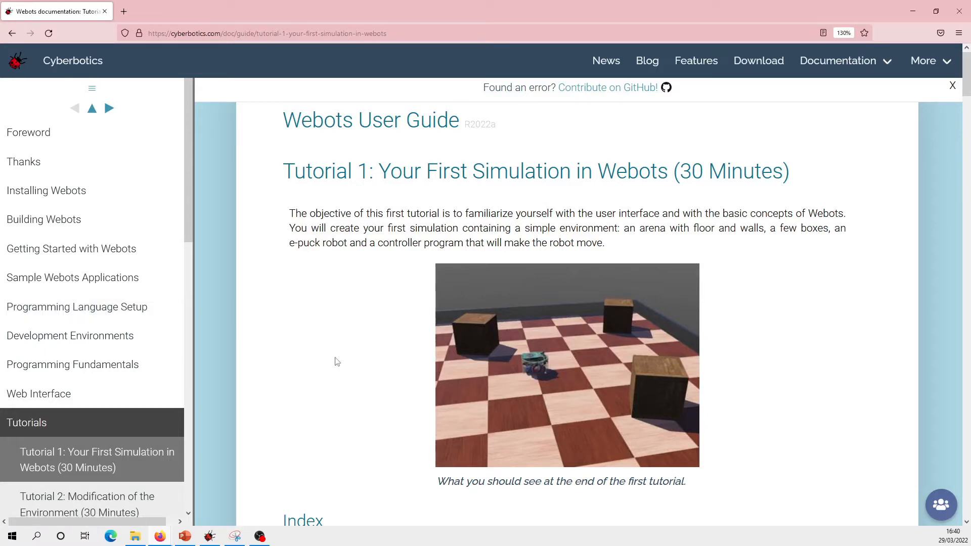
scroll(336, 363, down, 4)
scroll(344, 354, up, 4)
scroll(303, 322, down, 3)
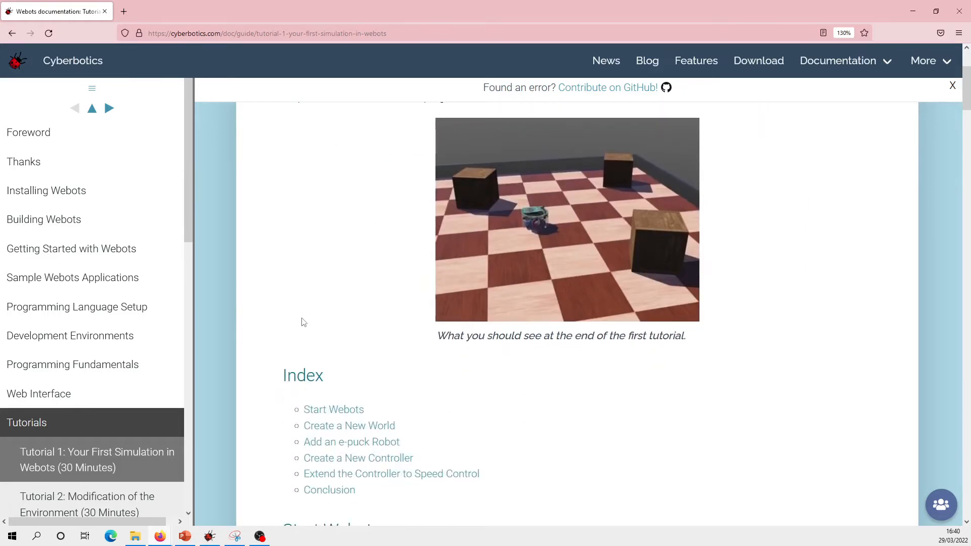
scroll(303, 322, down, 2)
scroll(304, 322, down, 2)
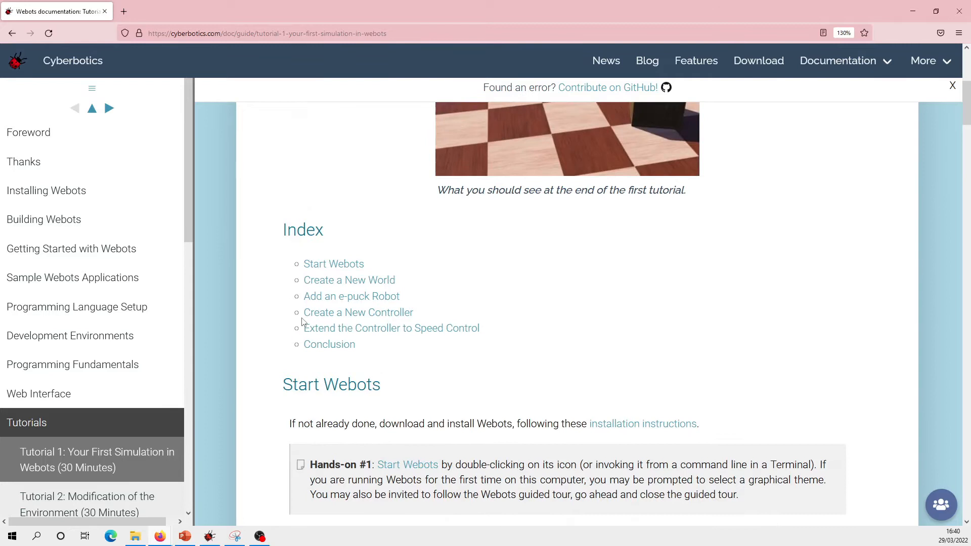
scroll(304, 322, down, 4)
scroll(331, 278, up, 2)
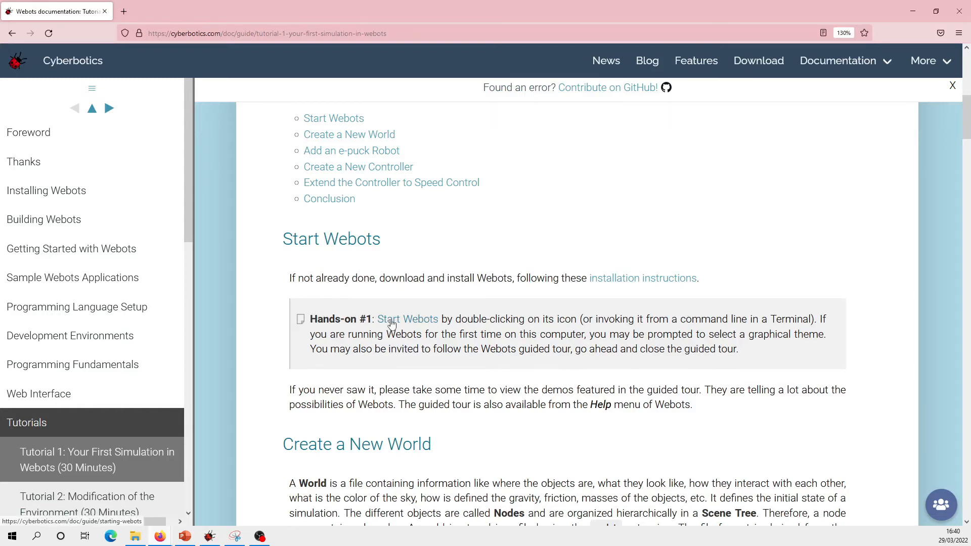
scroll(392, 323, down, 4)
scroll(687, 169, up, 1)
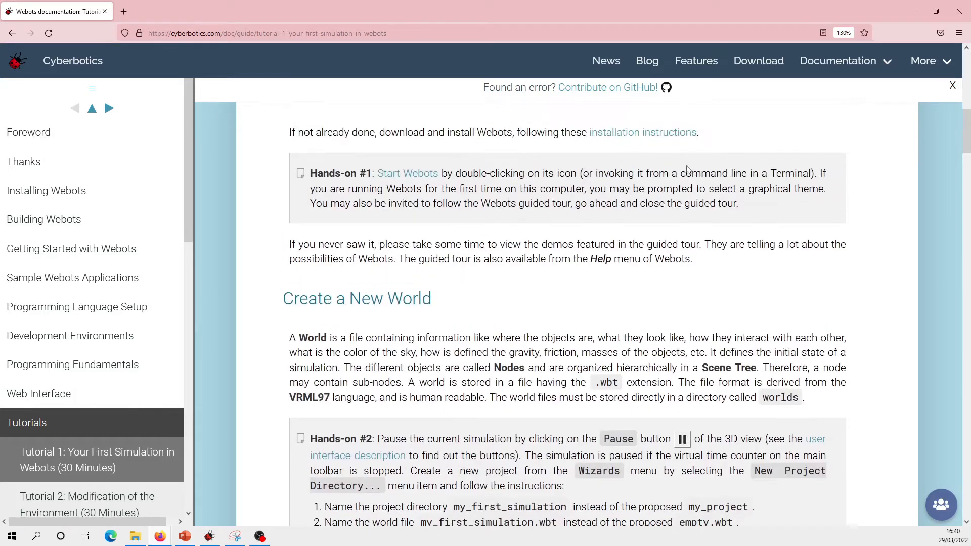
drag(966, 131, 966, 61)
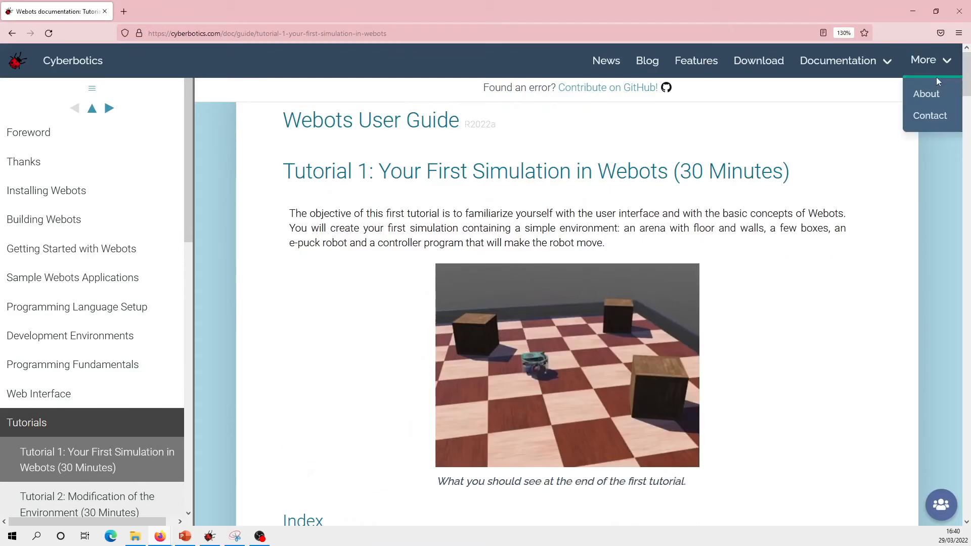
click(909, 11)
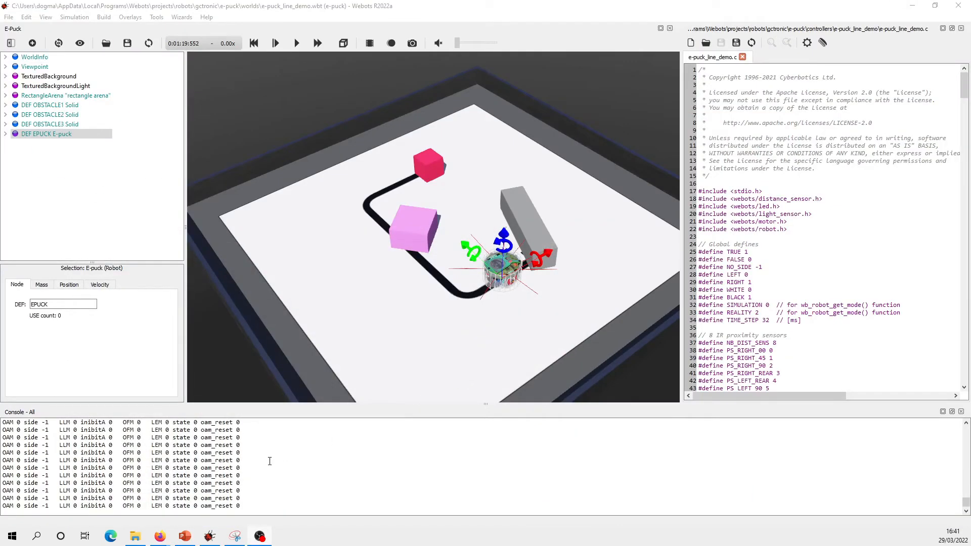
Step: Switch to the Lab01_intro_webots presentation in PowerPoint and show slide 26, Tutorial 1: Create a New World
click(187, 536)
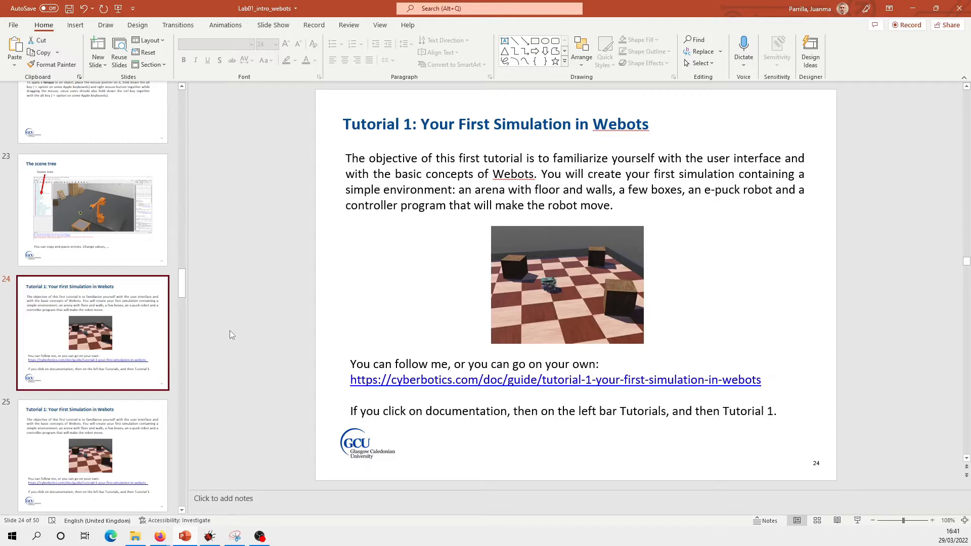
click(138, 433)
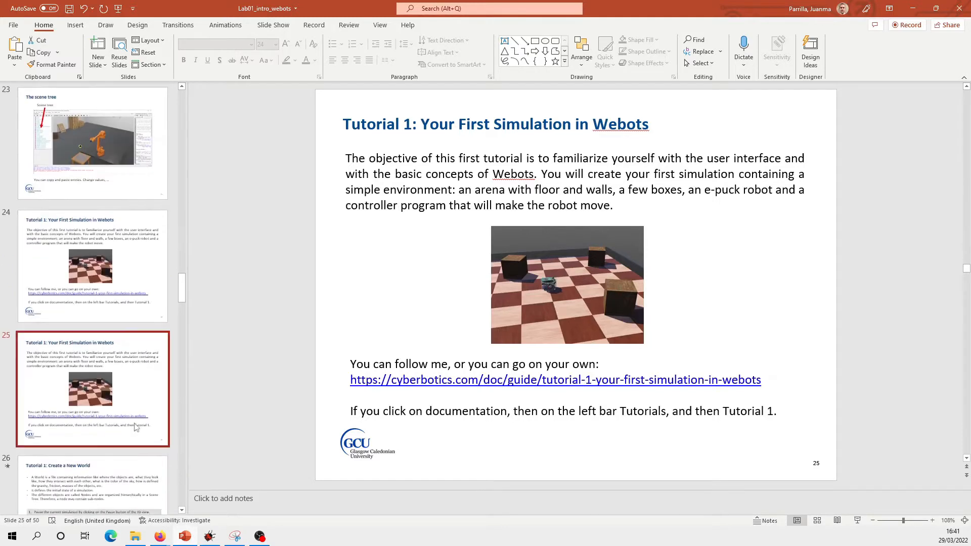
click(140, 413)
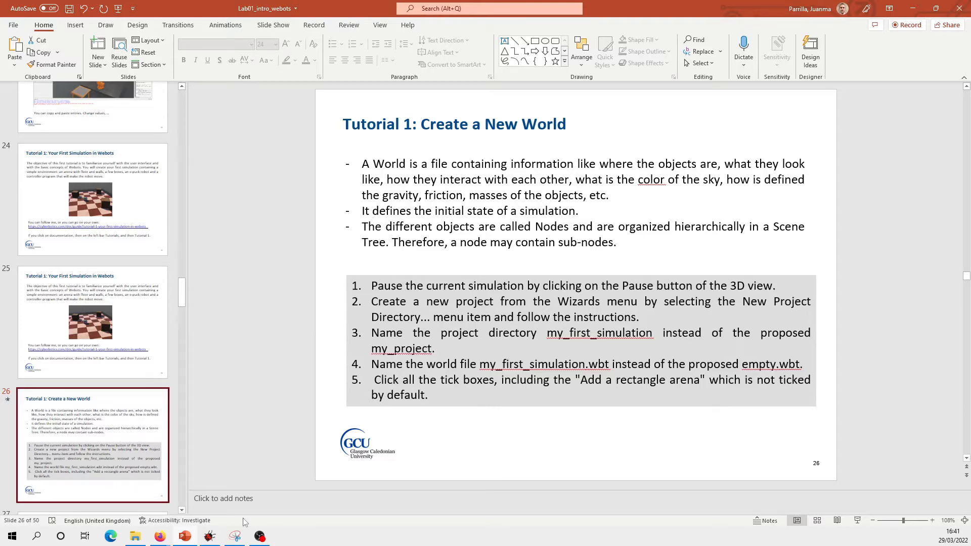
Step: Switch to Webots and reset the e-puck simulation to its initial state, with a brief check of the presentation slide
click(208, 537)
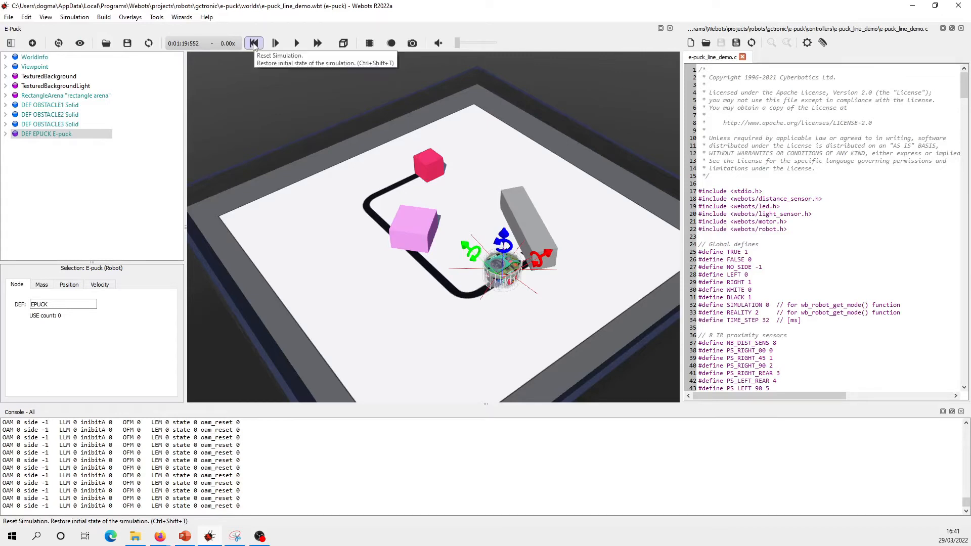
click(254, 44)
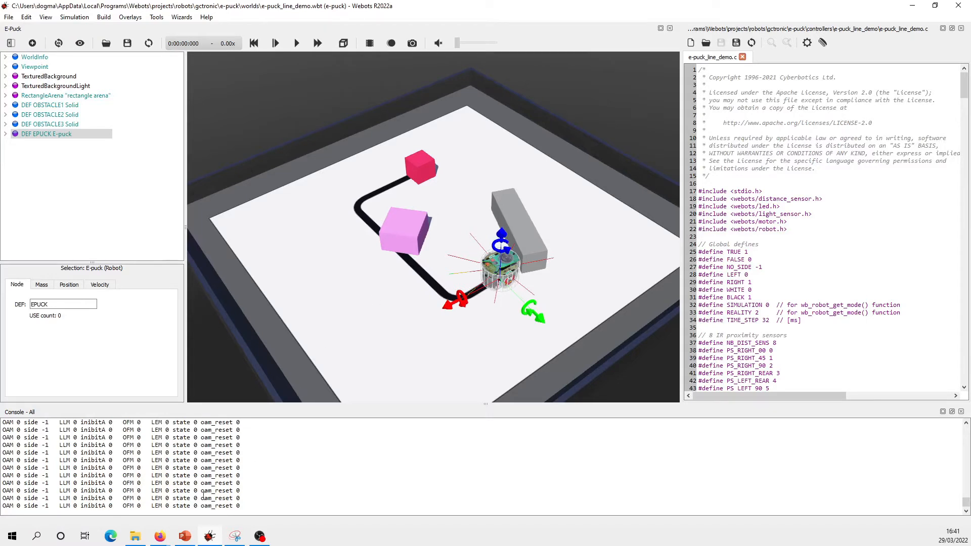
click(188, 537)
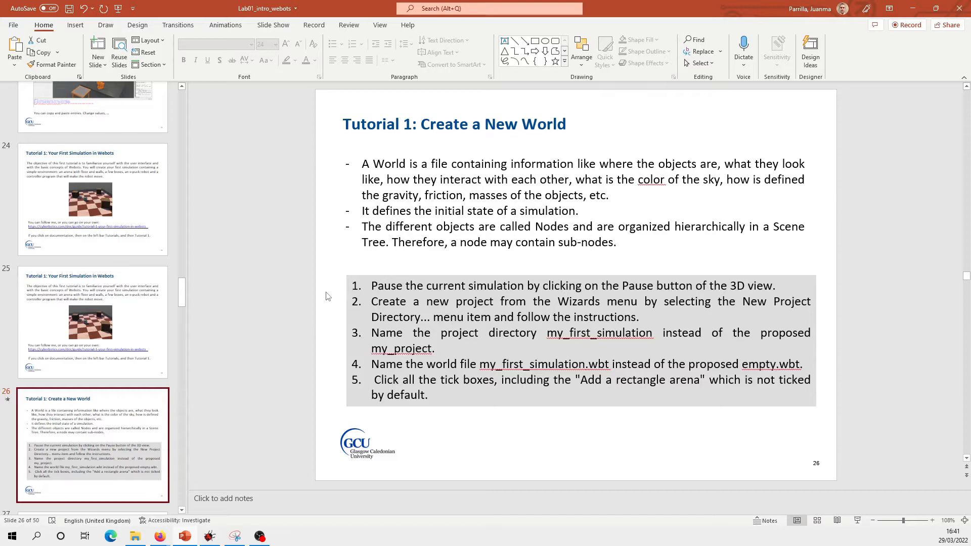
click(913, 8)
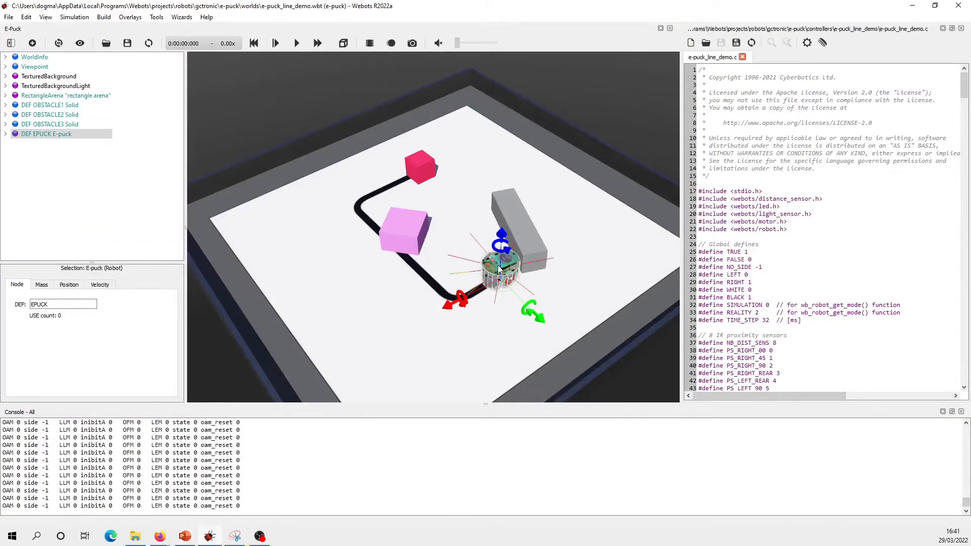
Step: Inspect the fields of the EPUCK robot and the red box OBSTACLE1 in the scene tree, collapsing each node again
click(60, 135)
click(6, 134)
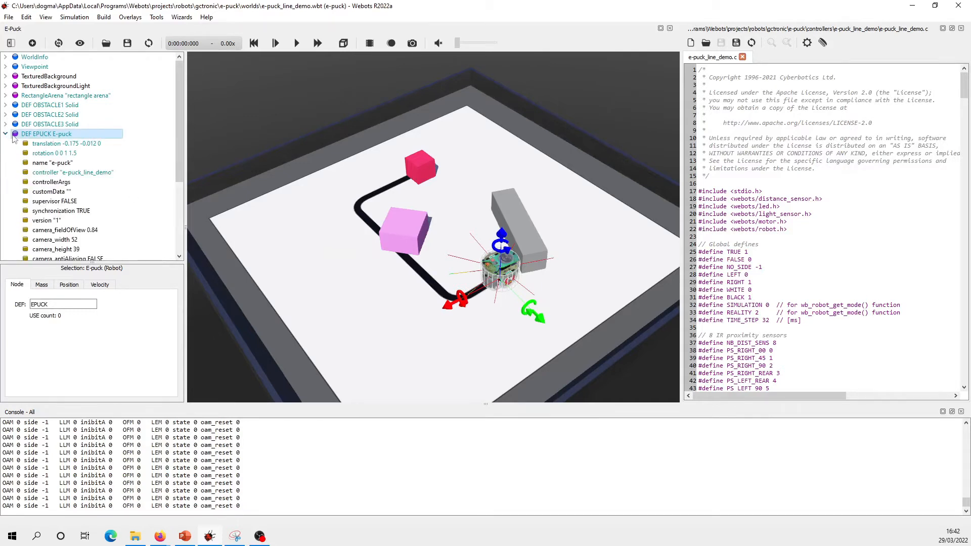
click(6, 133)
click(420, 165)
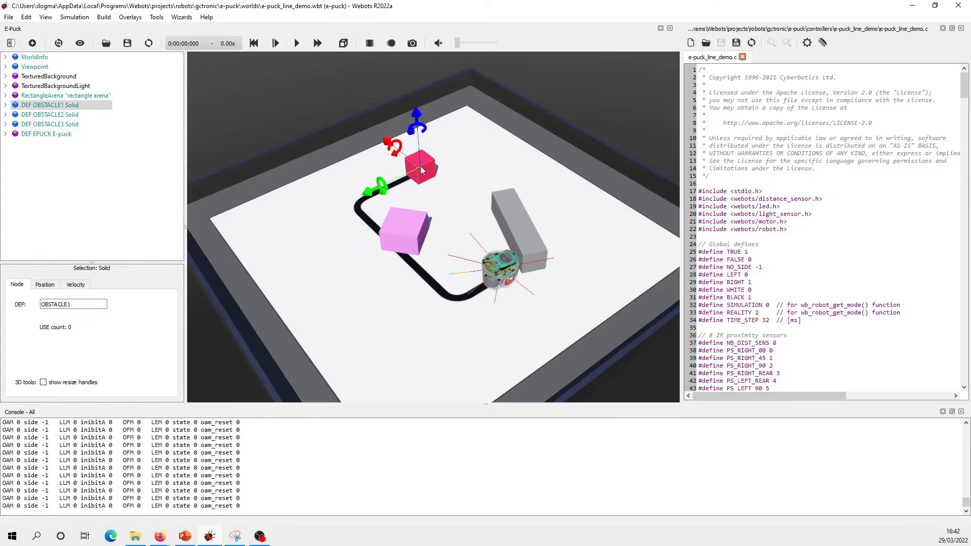
click(87, 107)
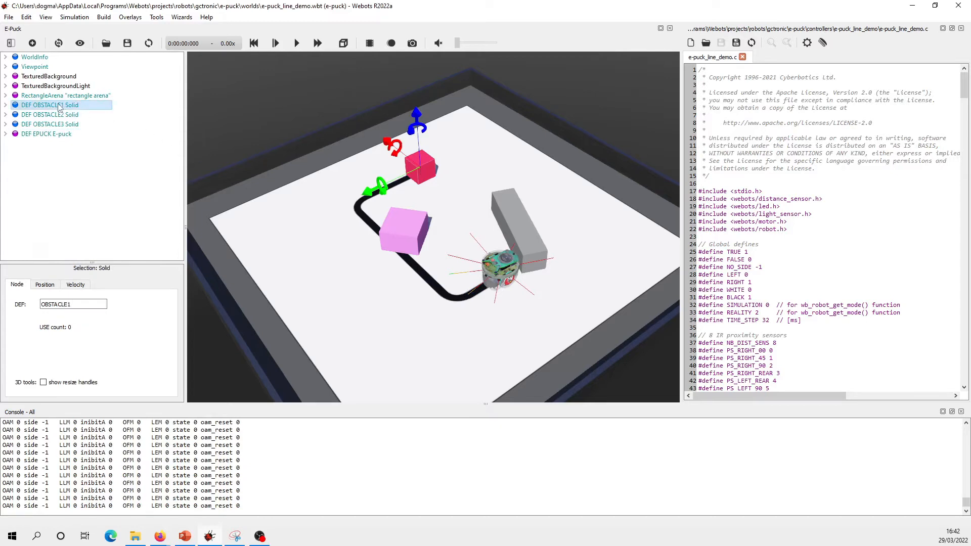
click(5, 105)
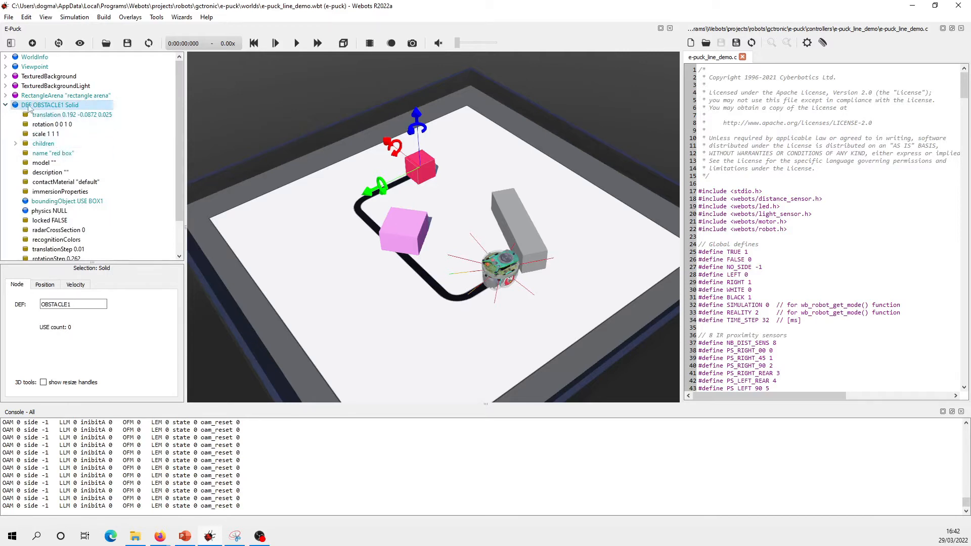
click(6, 105)
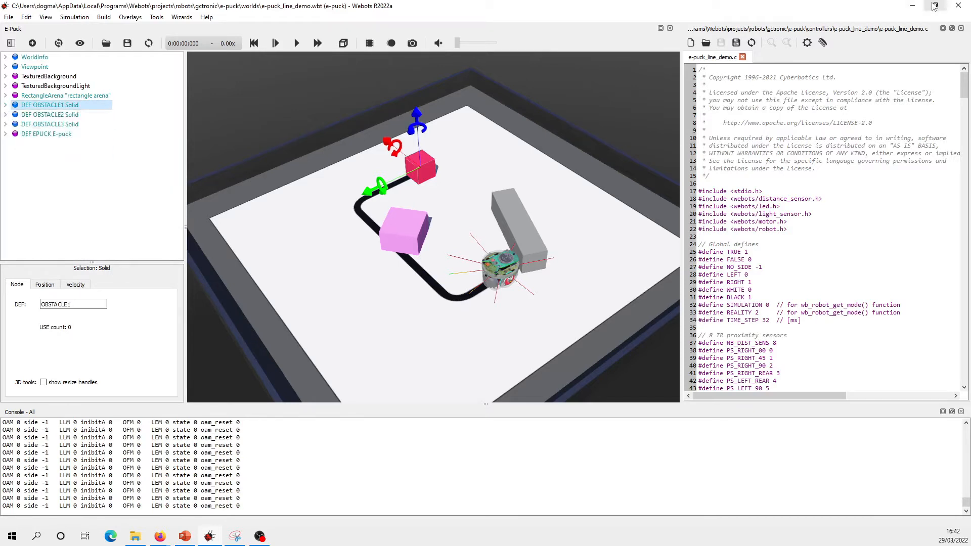
Step: Minimize Webots, review the new-world instructions on the PowerPoint slide, and minimize the presentation
click(913, 6)
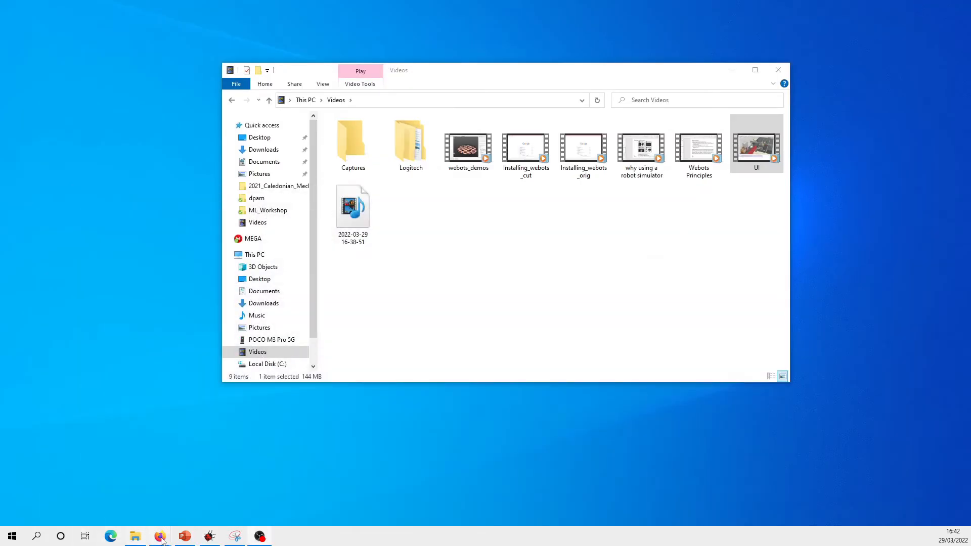
click(183, 538)
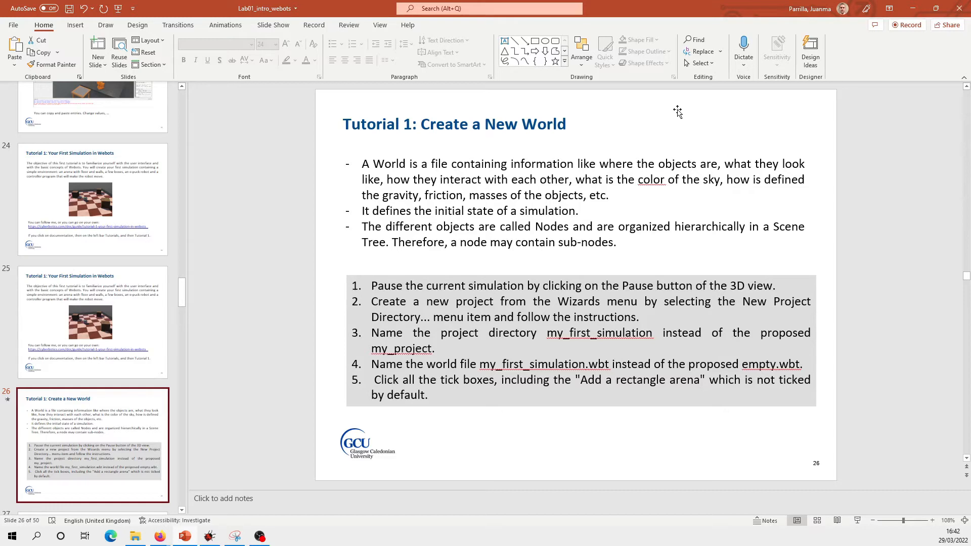
drag(458, 14, 0, 91)
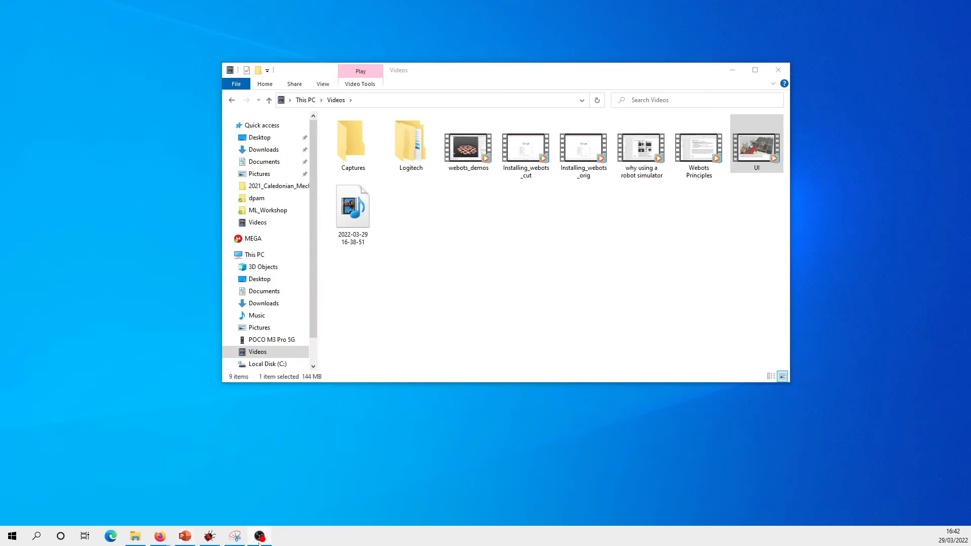
Step: Return to Webots, run the e-puck simulation briefly and pause it
click(209, 538)
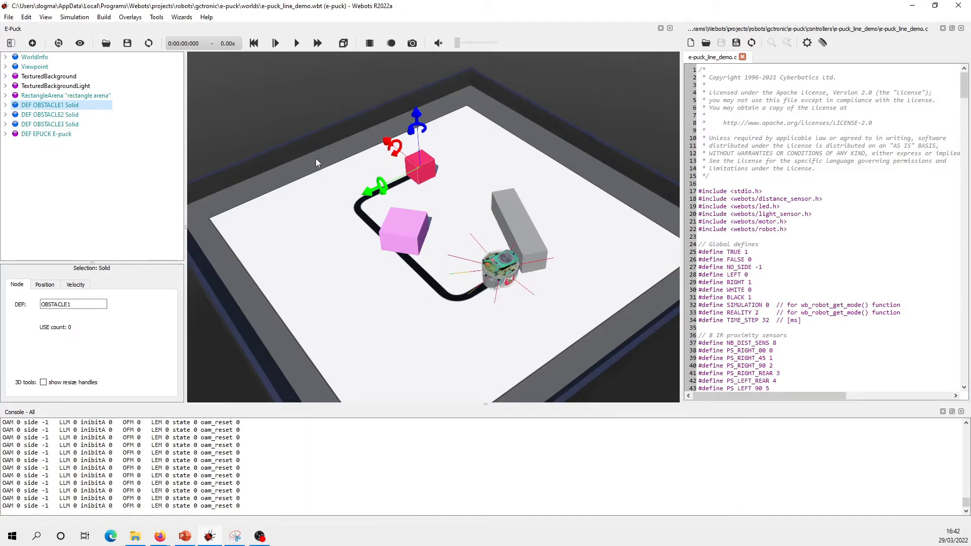
click(297, 43)
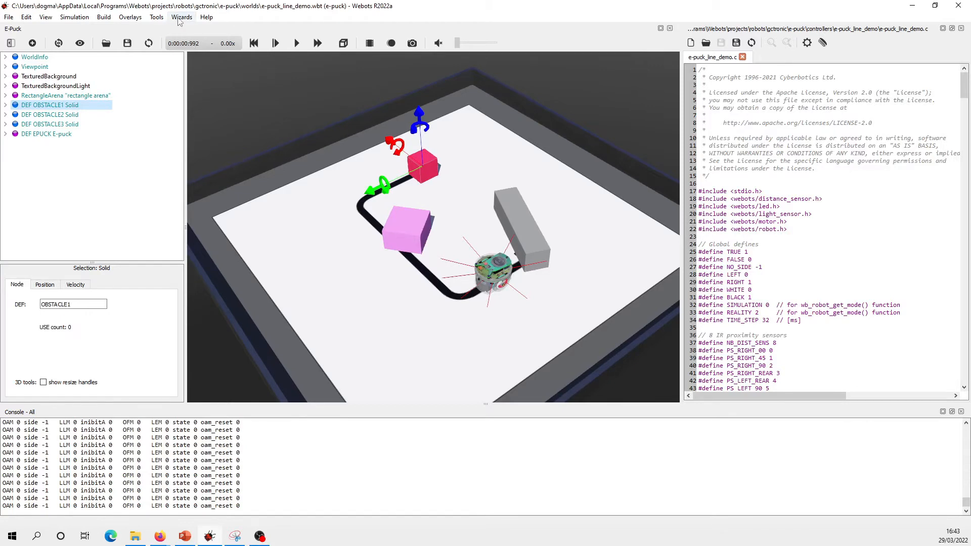
Step: Start a new project directory and name its folder my_first_simulation inside Documents
click(180, 17)
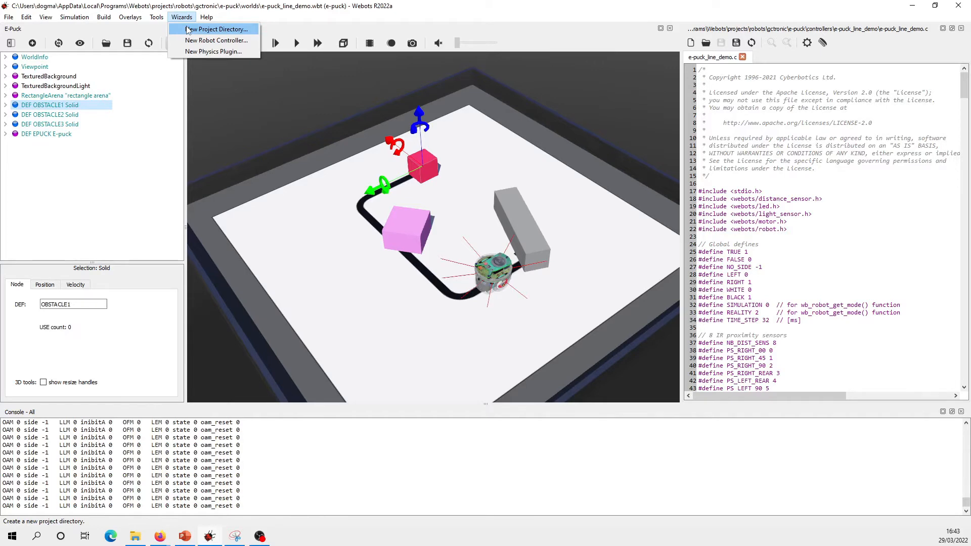
click(188, 30)
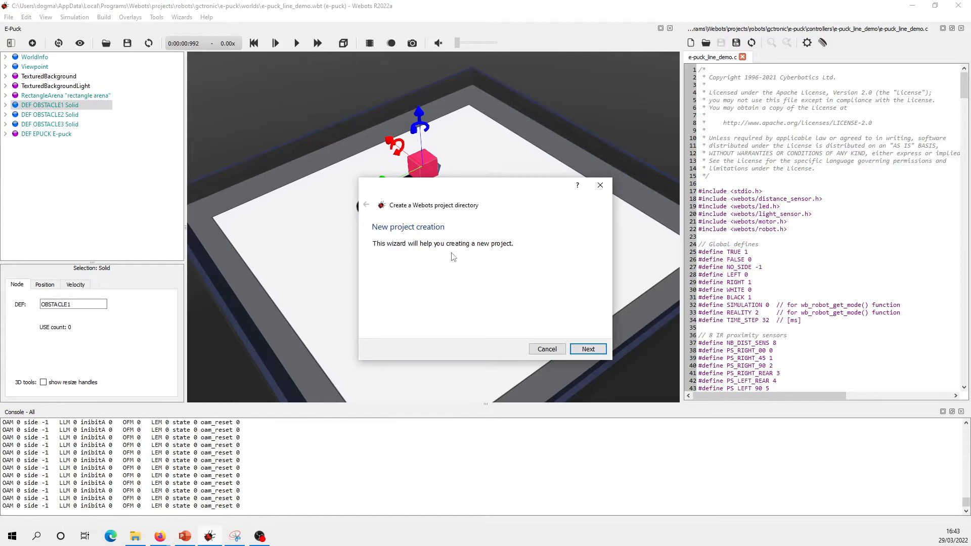
click(588, 350)
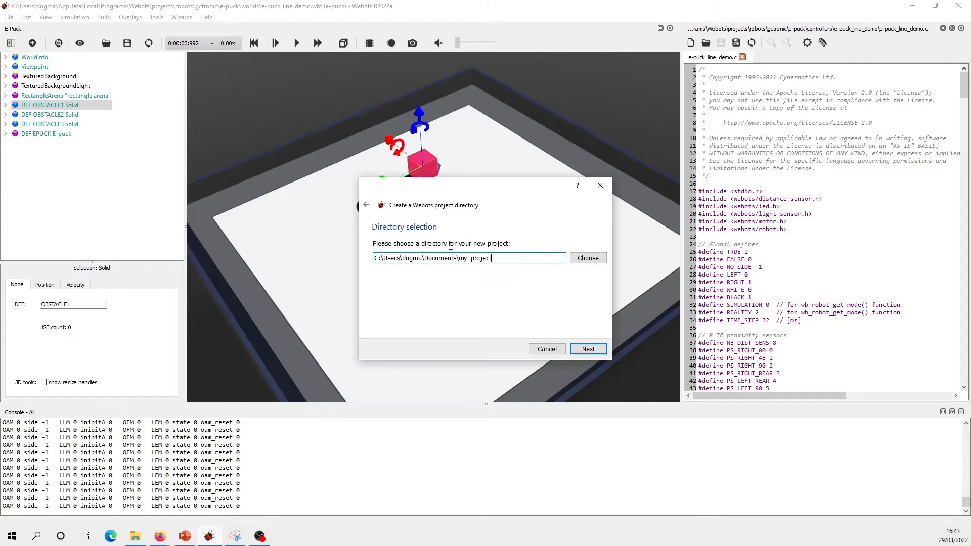
drag(471, 259, 513, 261)
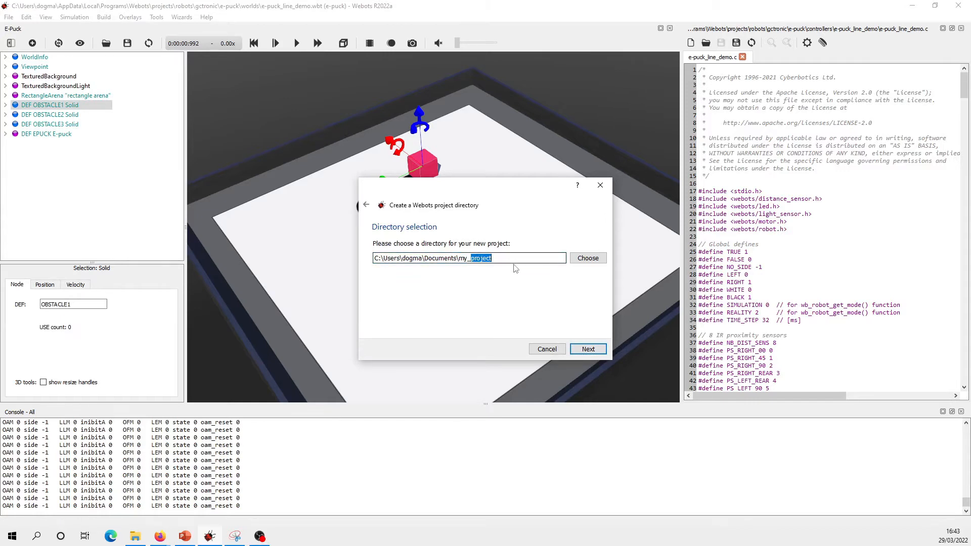
key(BackSpace)
text(first_si)
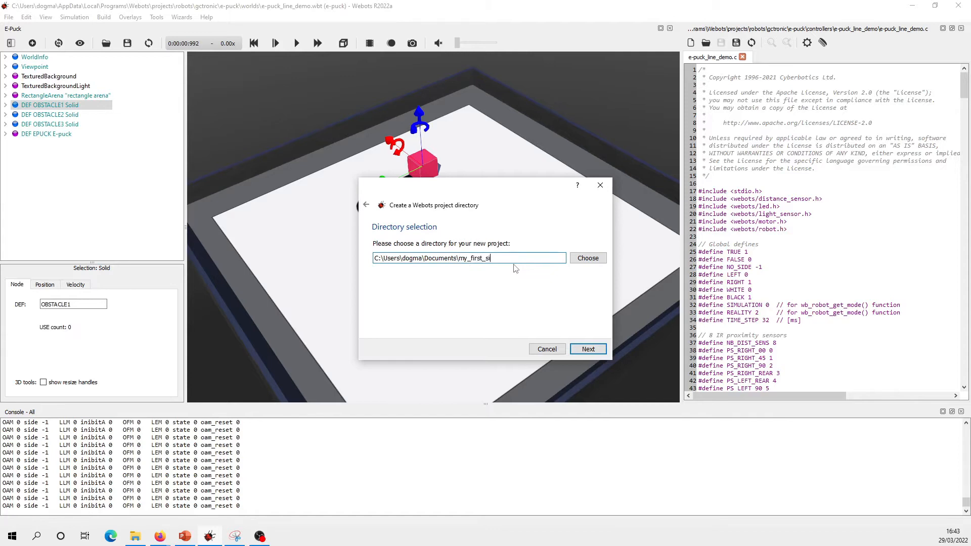
text(mulation)
click(604, 352)
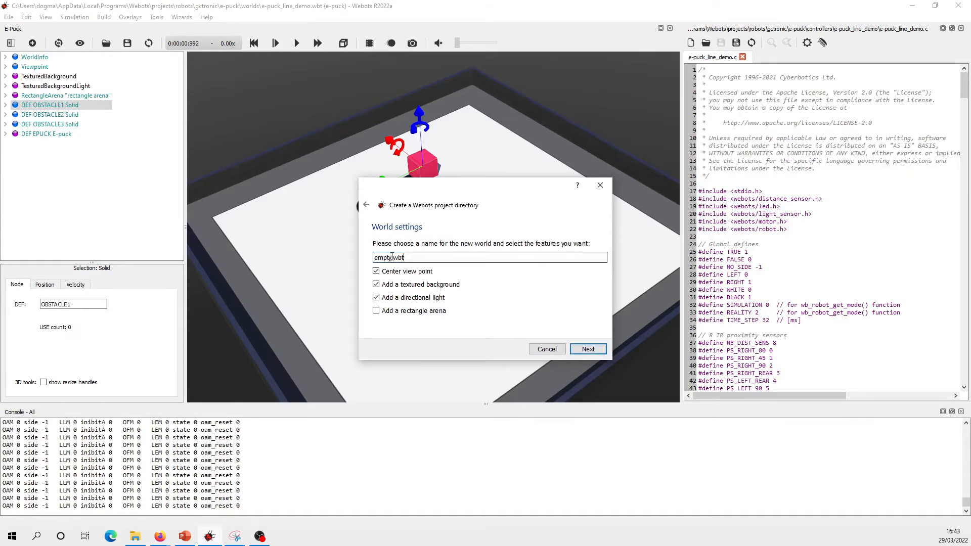
Step: Name the new world my_first_simulation.wbt and include a rectangle arena in addition to the default features
drag(388, 258, 350, 259)
text(my_first_simulation)
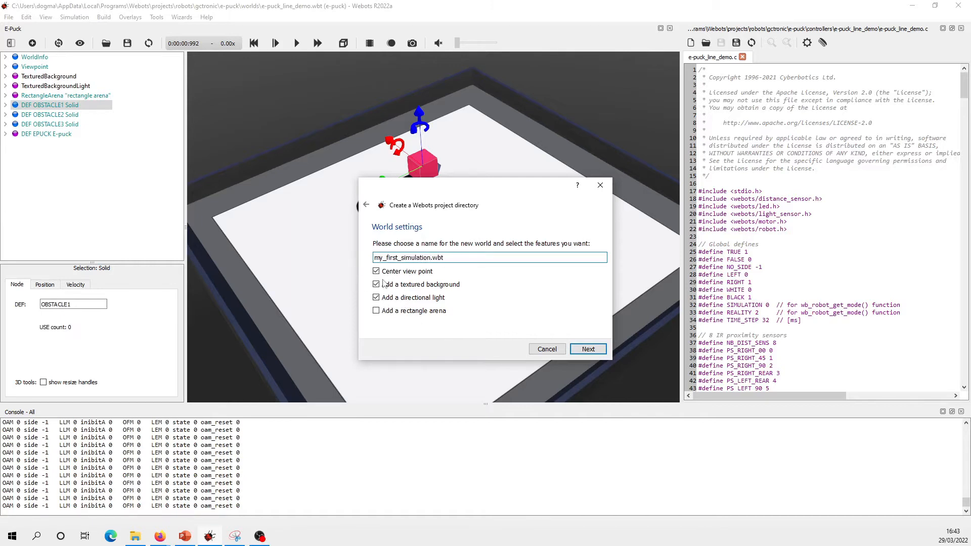
click(377, 311)
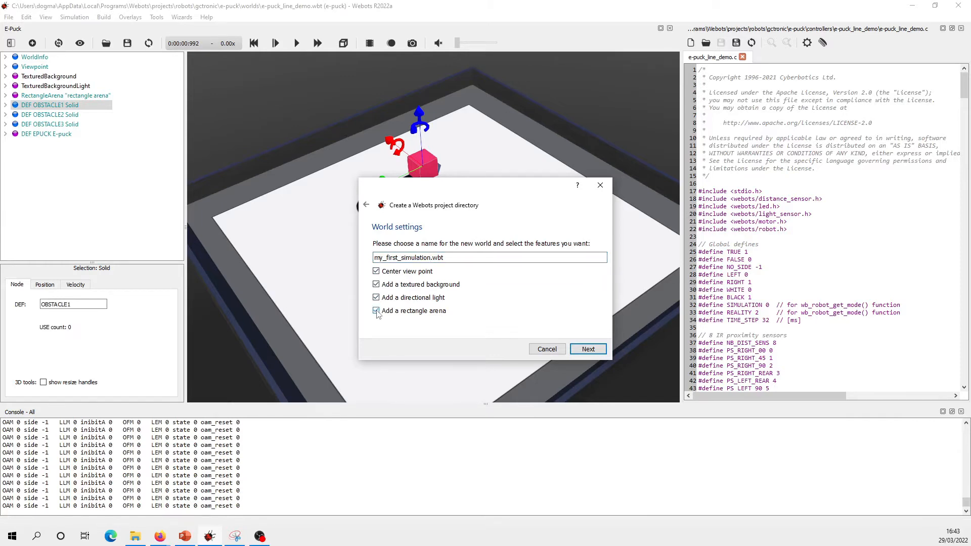
click(587, 348)
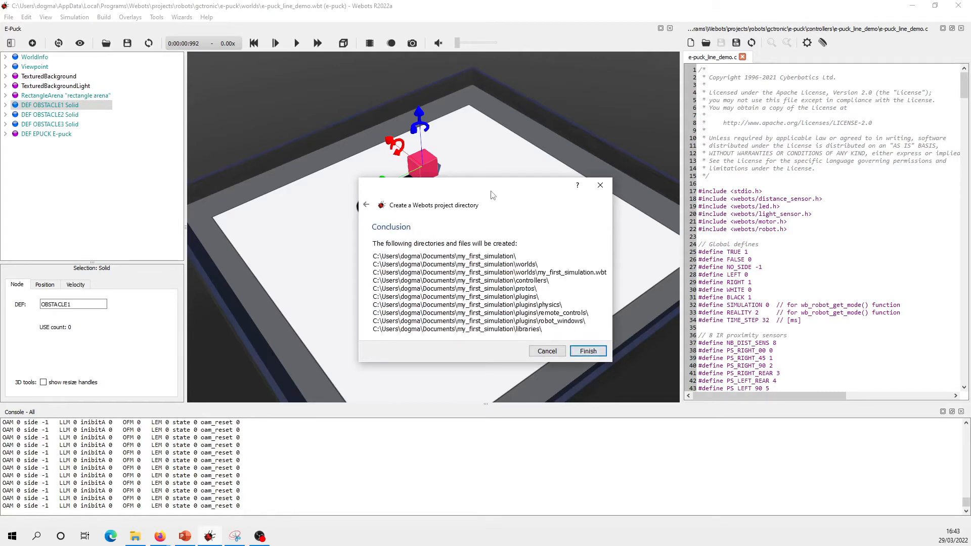
Step: Review the directories and files listed for the new project and finish creating it
drag(493, 195, 478, 179)
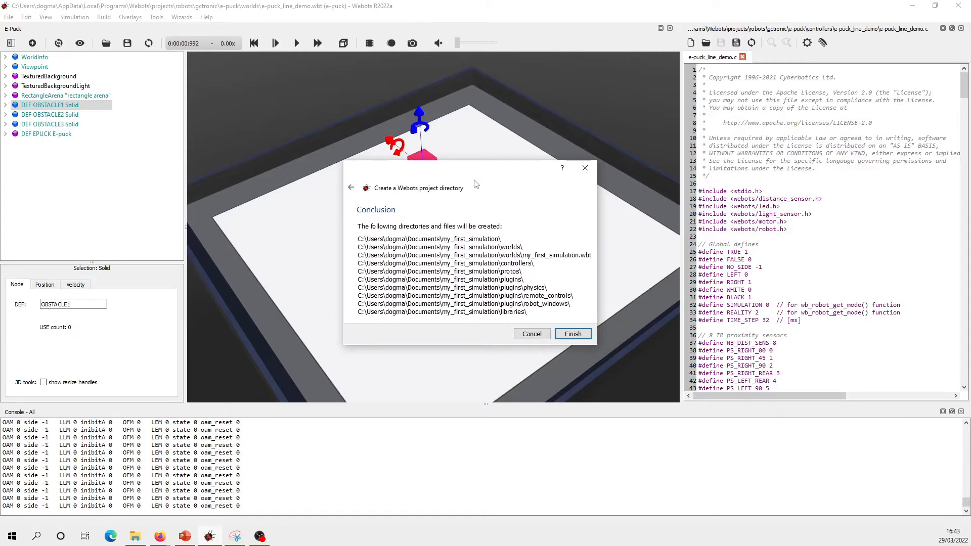
key(alt+Tab)
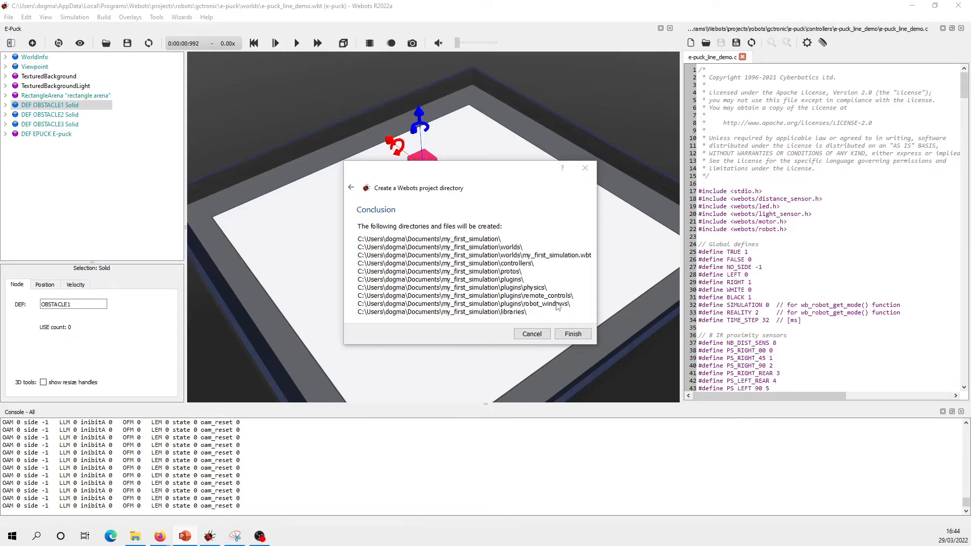
click(571, 335)
key(Return)
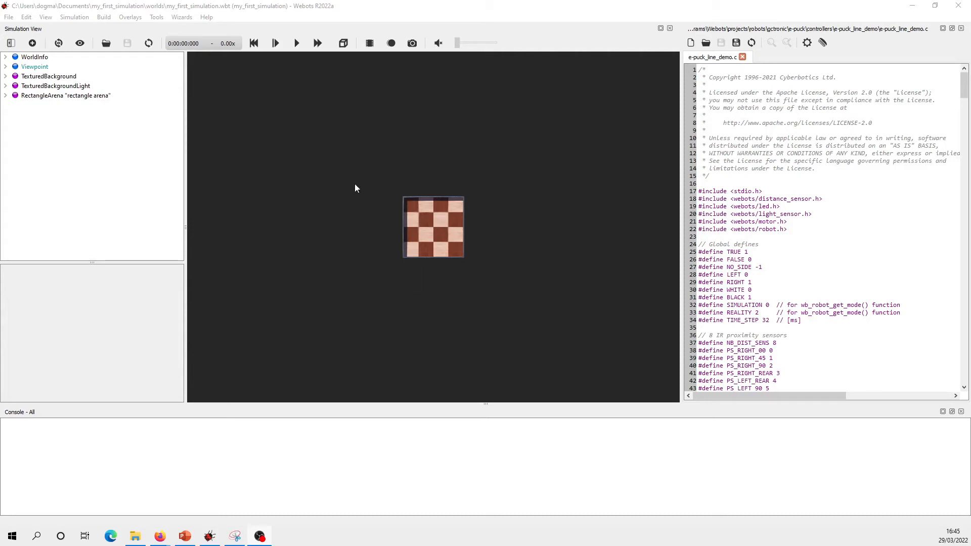
Step: Close the e-puck_line_demo.c source file and inspect the new arena up close from an angle, with a brief check of the presentation
click(742, 57)
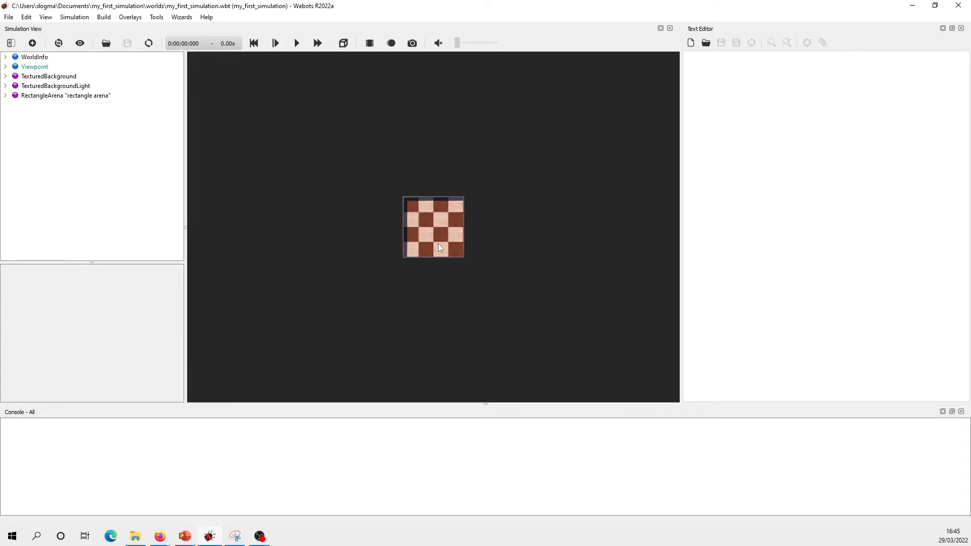
scroll(441, 236, up, 5)
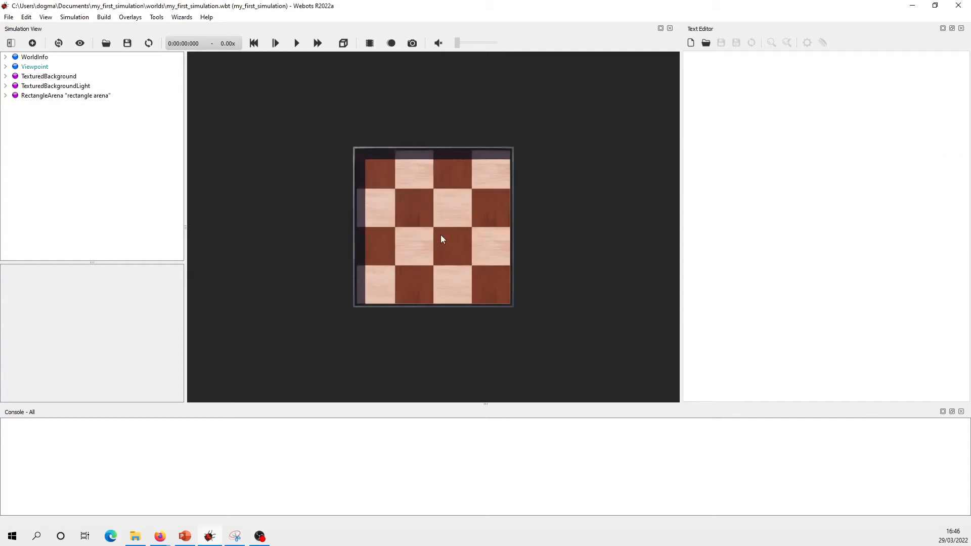
drag(434, 254, 508, 233)
drag(453, 258, 468, 271)
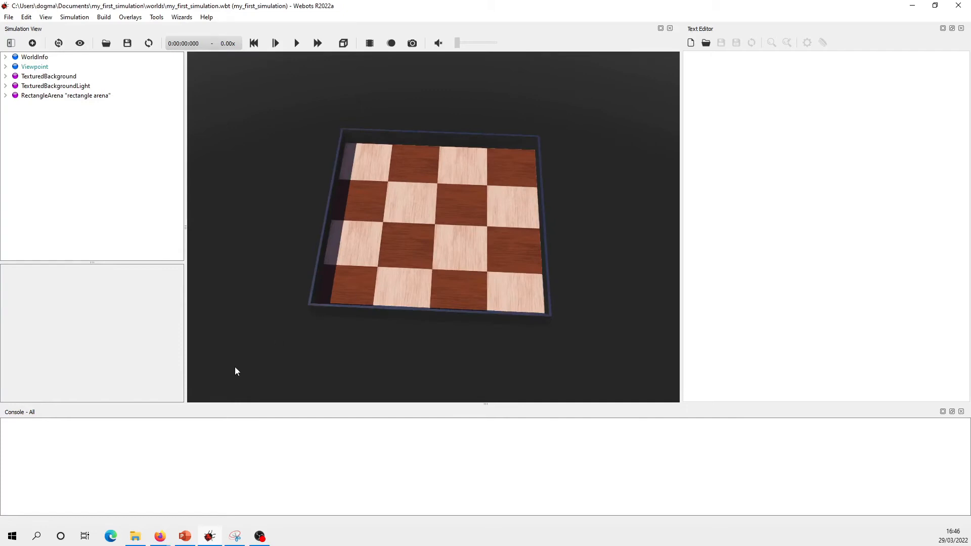
click(186, 536)
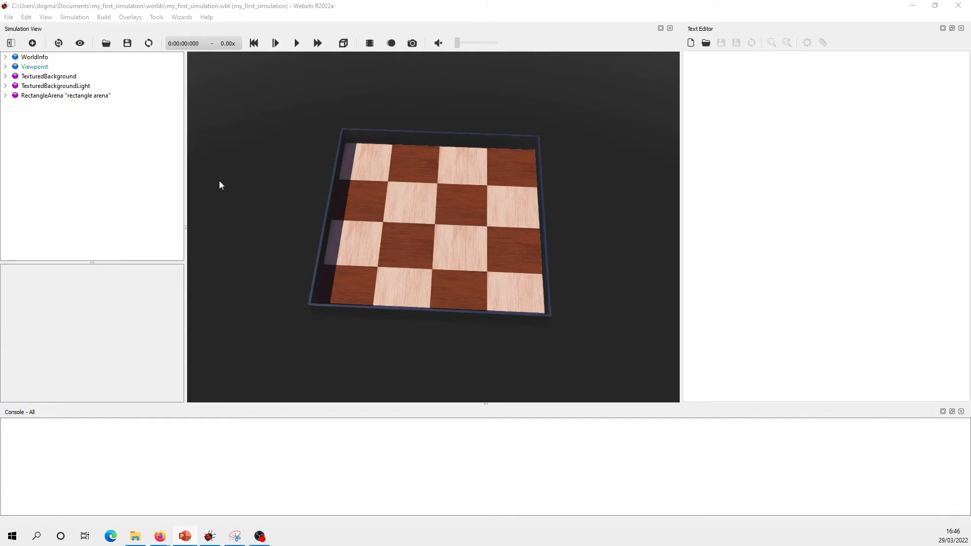
drag(364, 171, 397, 204)
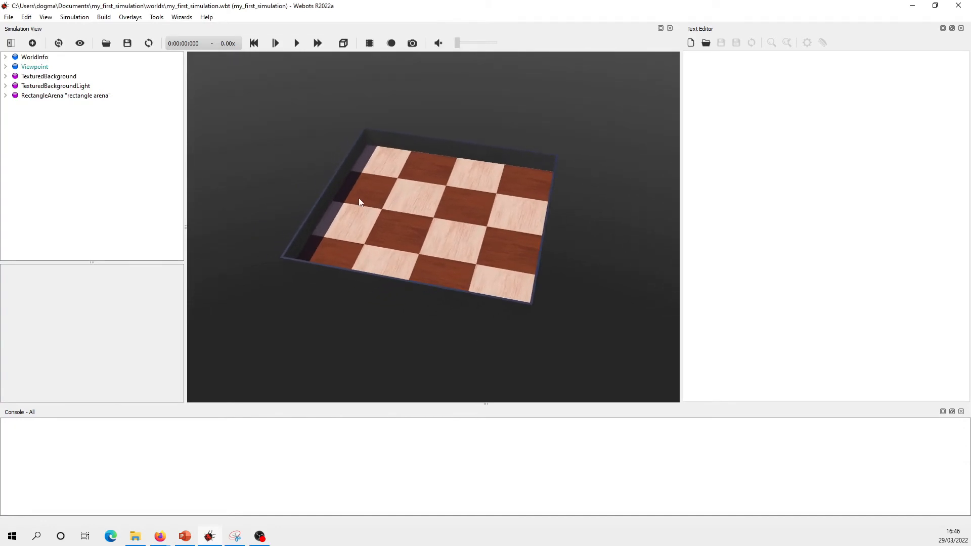
Step: Set the RectangleArena's floorTileSize to 0.25 m in both x and y
click(92, 95)
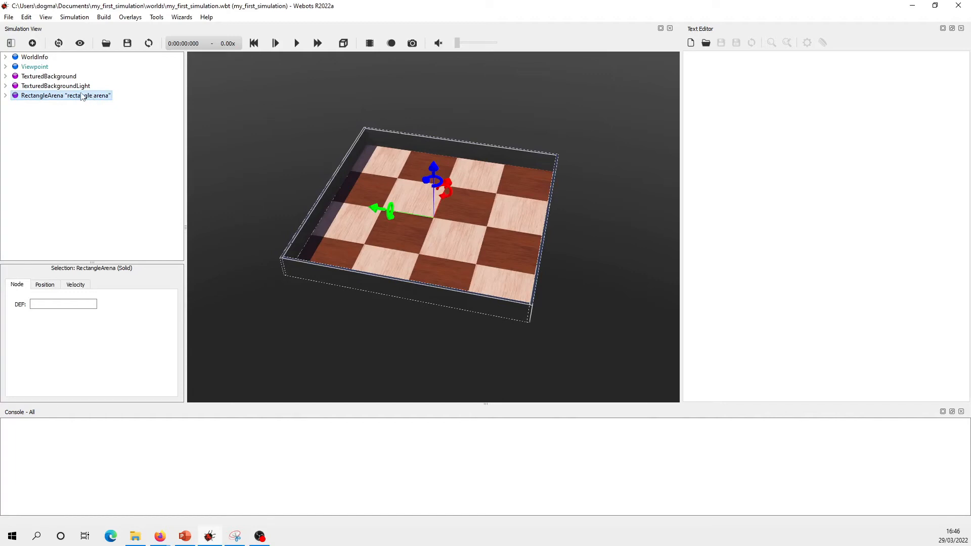
double_click(74, 96)
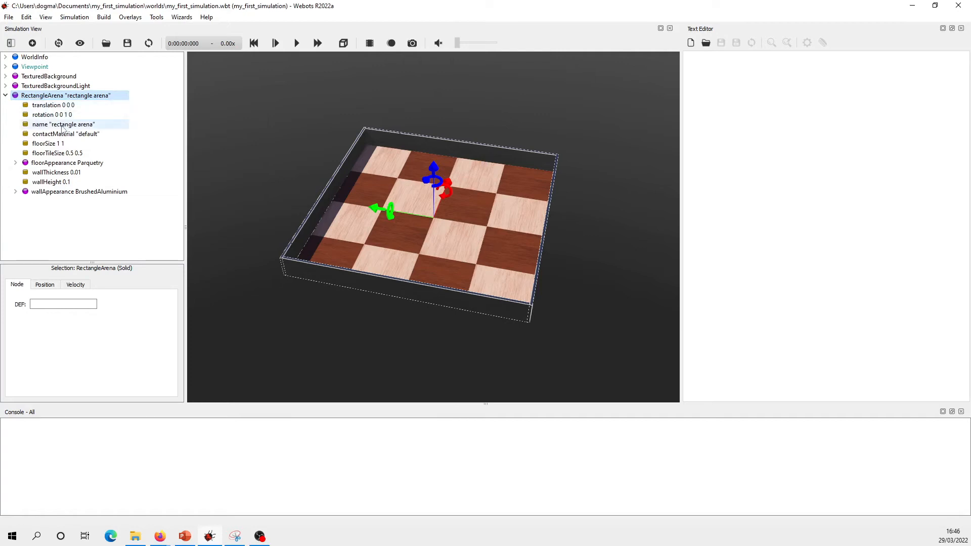
click(67, 154)
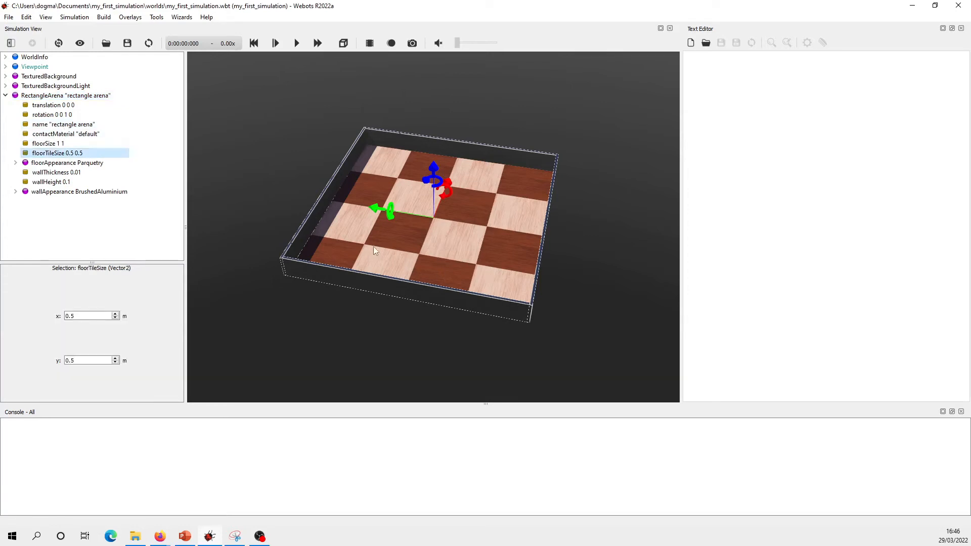
click(87, 314)
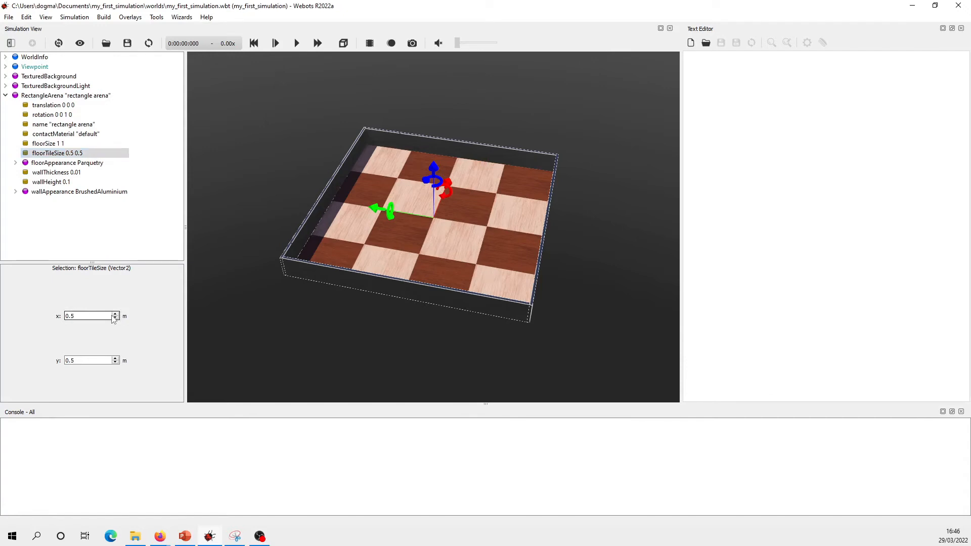
text(2)
key(Tab)
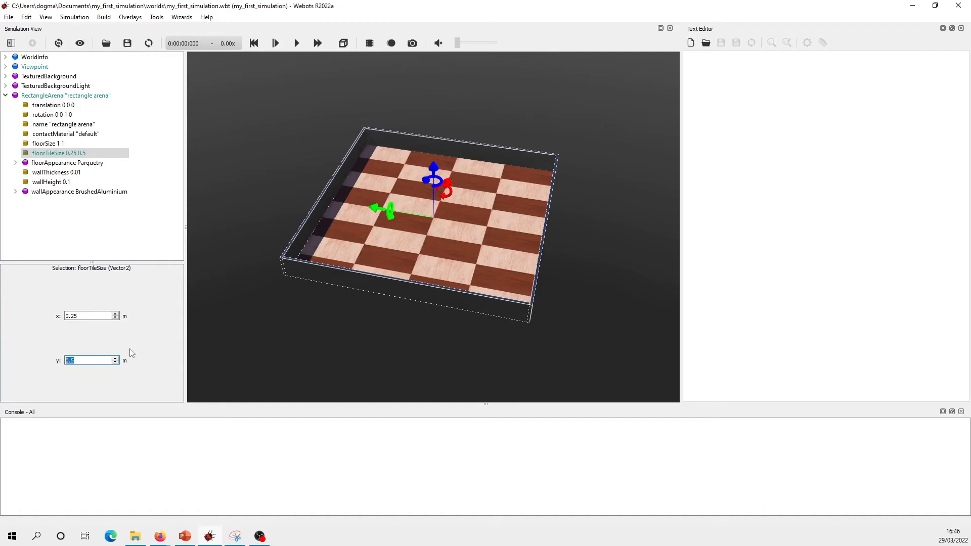
click(96, 360)
key(Left)
text(2)
key(Return)
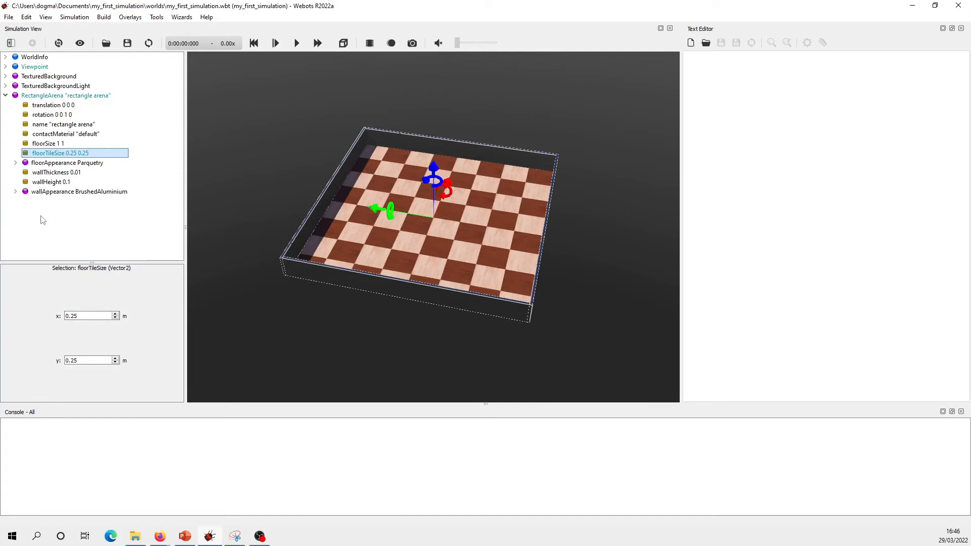
Step: Set the RectangleArena's wallHeight to 0.05 and briefly check the presentation slide
click(56, 182)
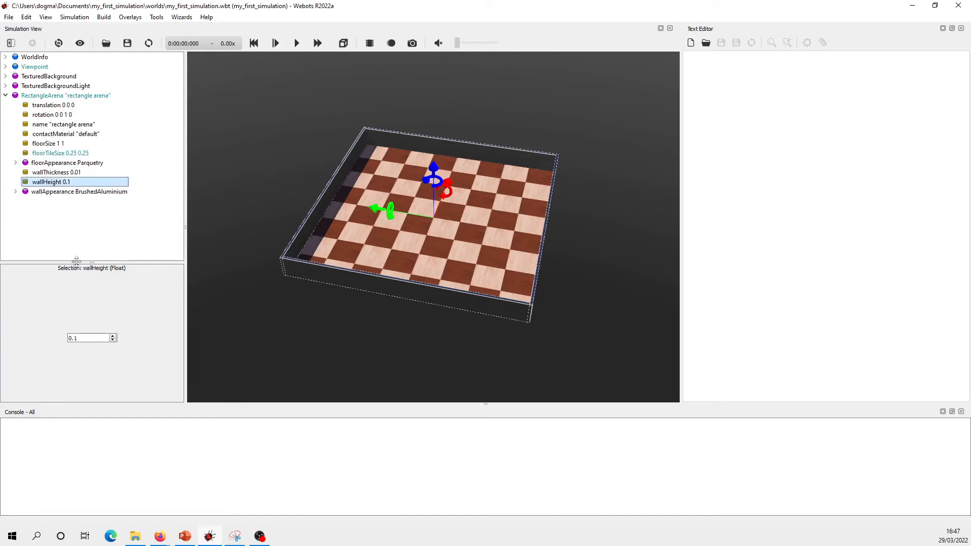
click(88, 337)
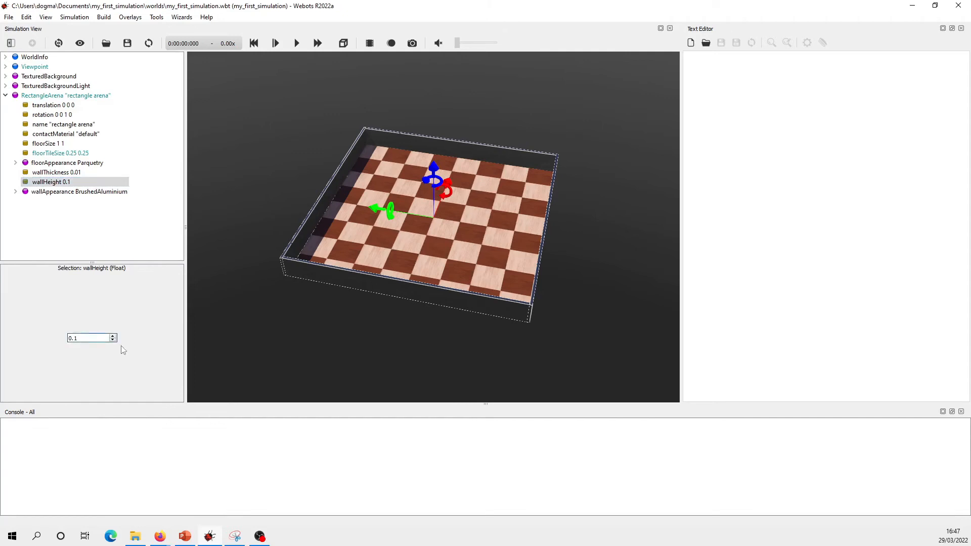
key(BackSpace)
text(05)
key(Return)
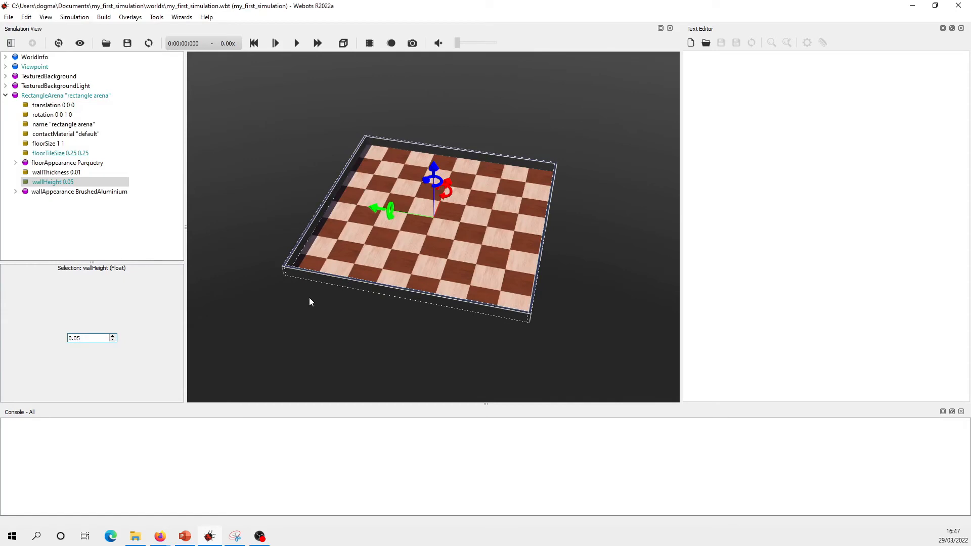
key(alt+Tab)
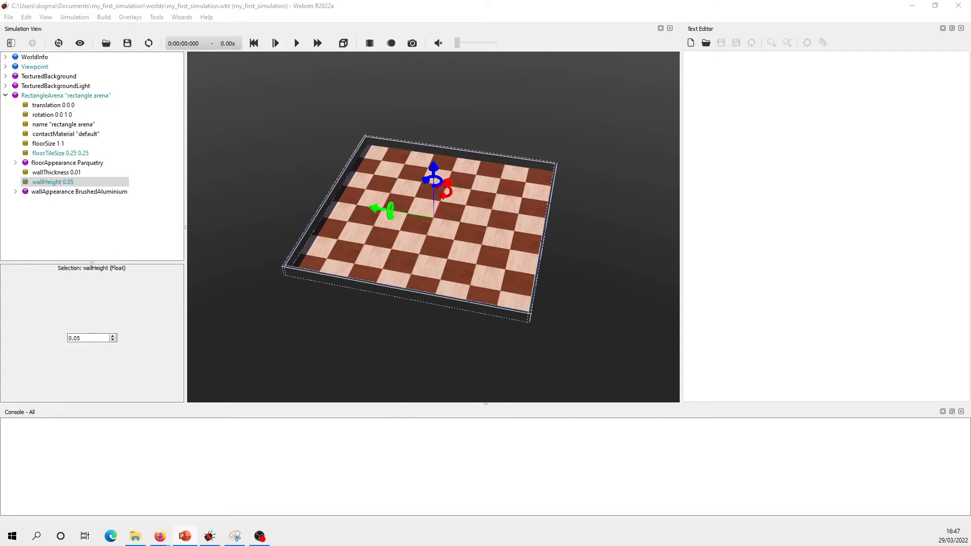
Step: Collapse the arena node, try the dawn_cloudy_empty texture on the TexturedBackground, and set the texture to empty_office instead
click(5, 96)
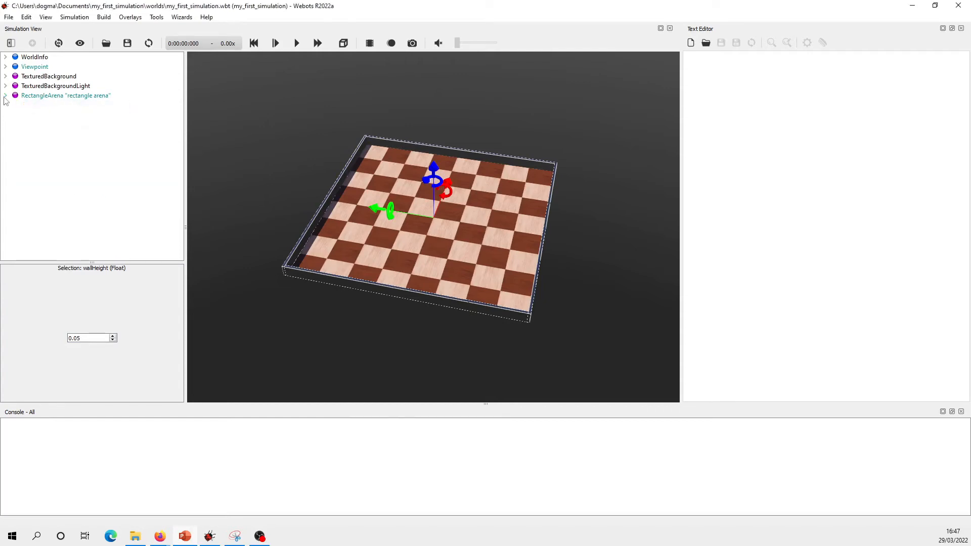
click(5, 76)
scroll(313, 216, down, 3)
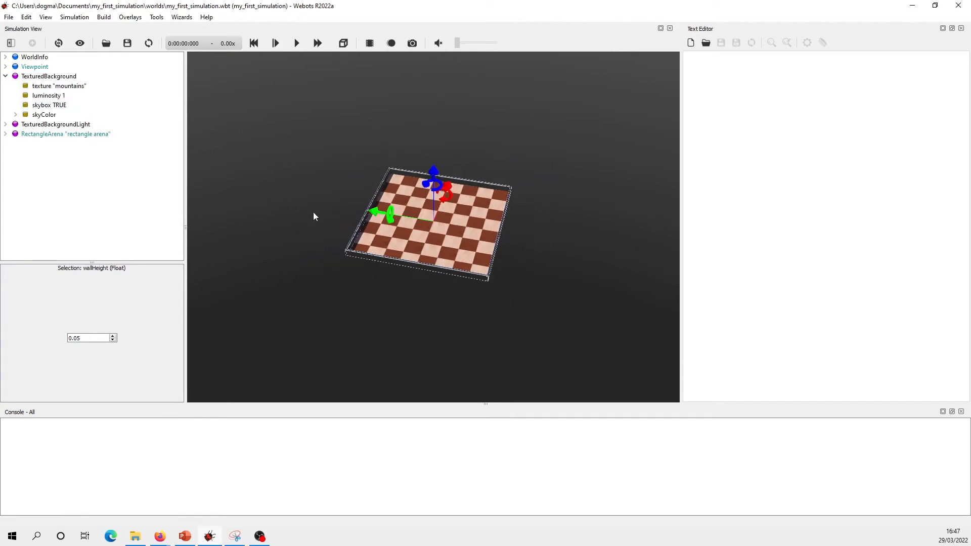
scroll(313, 217, down, 5)
scroll(317, 217, up, 4)
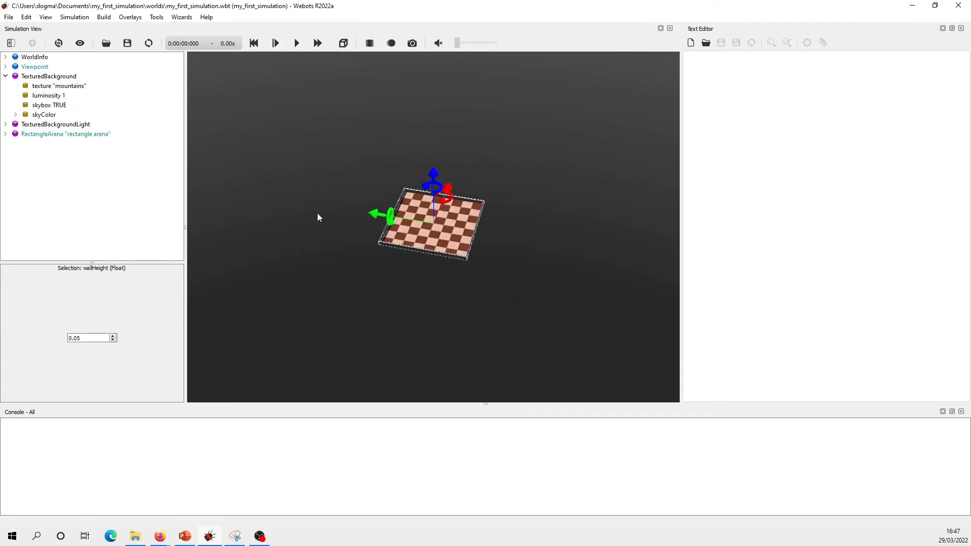
scroll(318, 217, up, 2)
click(56, 87)
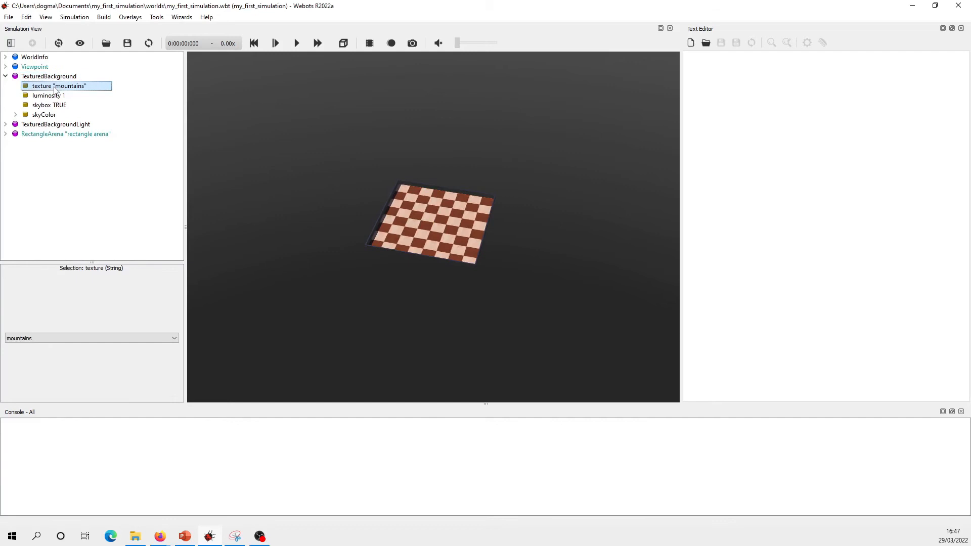
click(107, 338)
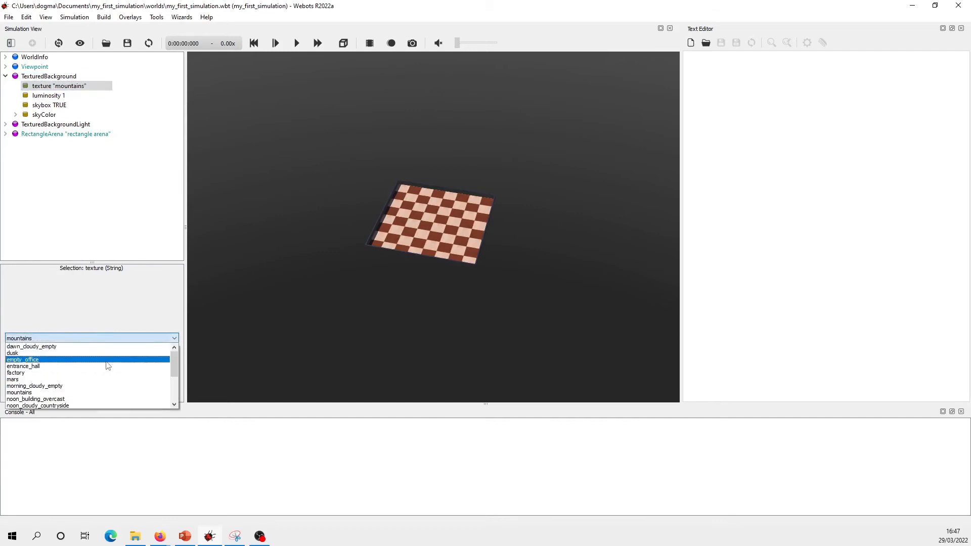
scroll(107, 366, down, 2)
scroll(102, 392, up, 2)
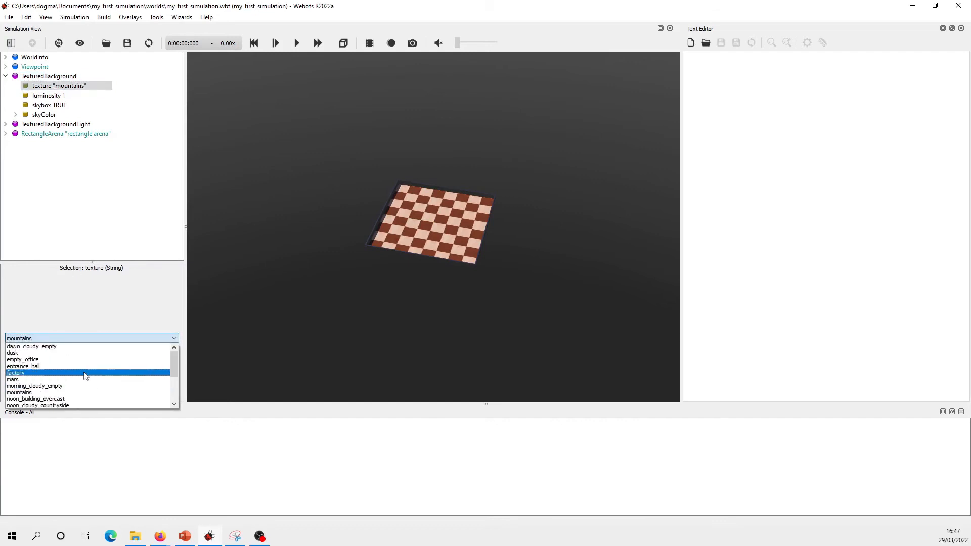
click(76, 347)
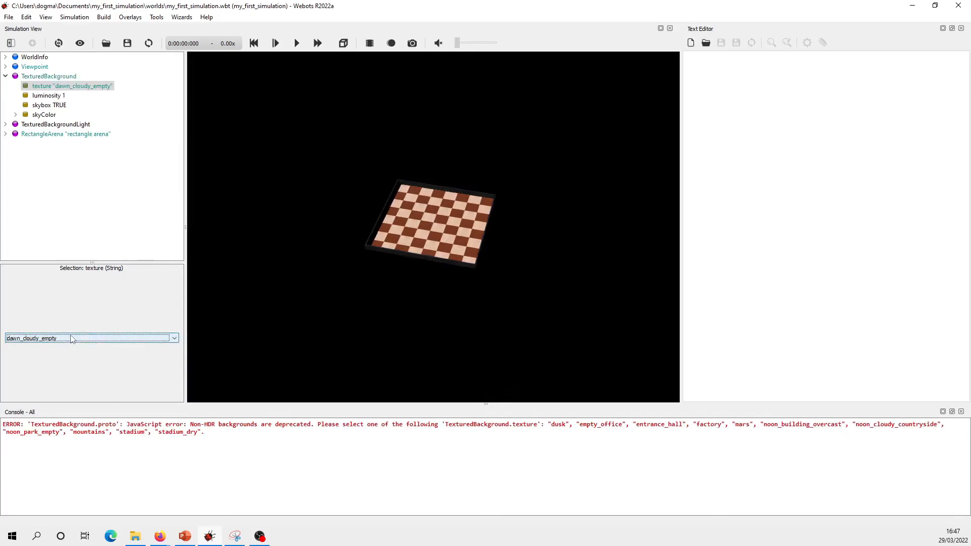
click(72, 340)
click(71, 365)
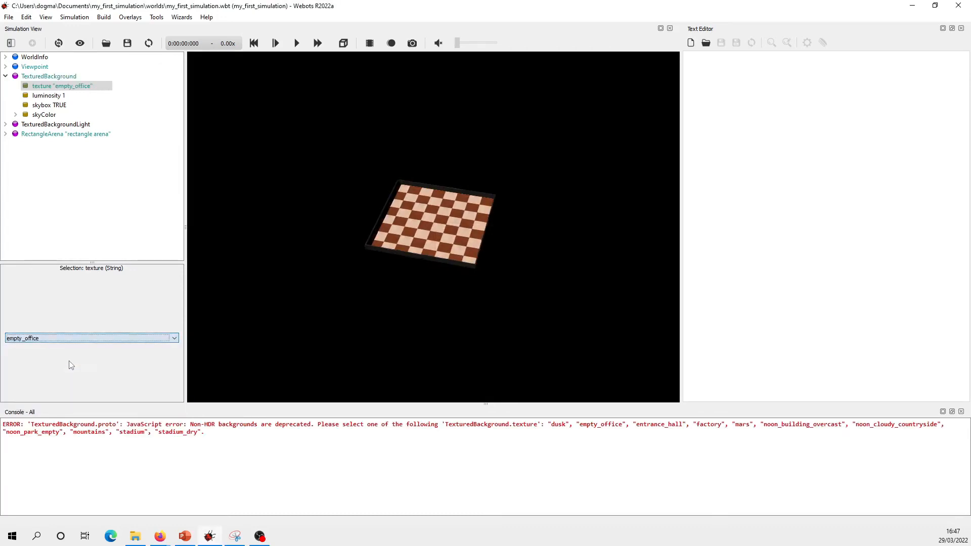
Step: Set the TexturedBackground's texture to stadium and inspect the arena against it up close, with a brief check of the presentation
right_drag(327, 308, 389, 246)
drag(390, 247, 411, 181)
click(144, 338)
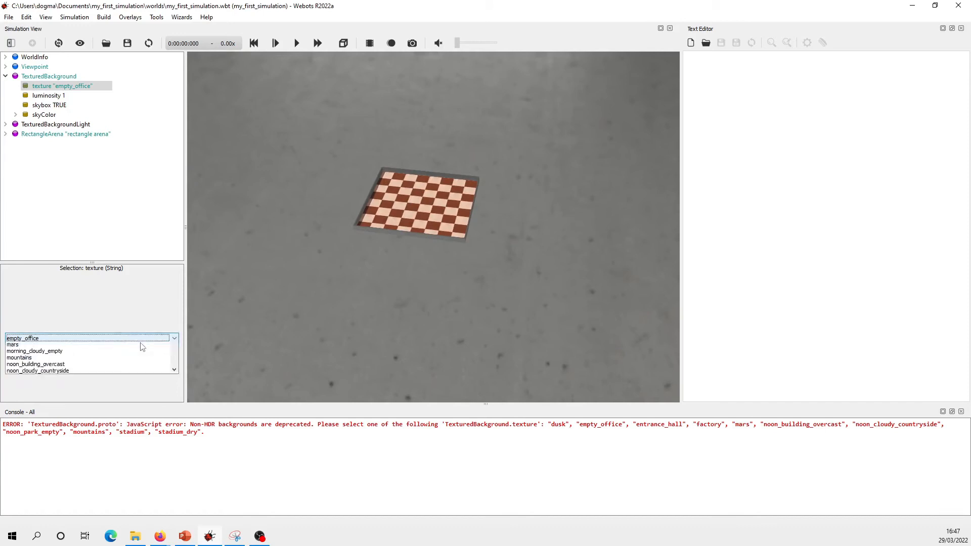
scroll(129, 374, down, 3)
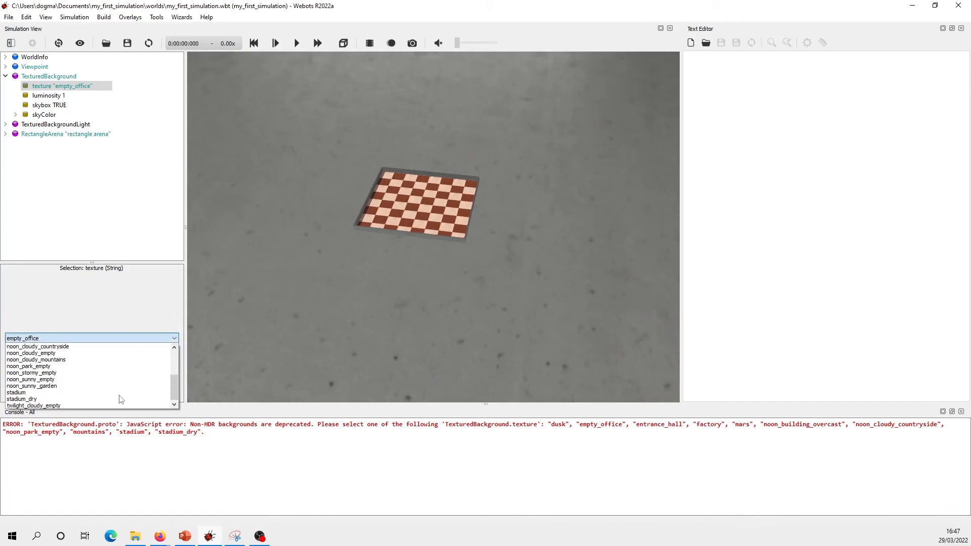
click(104, 393)
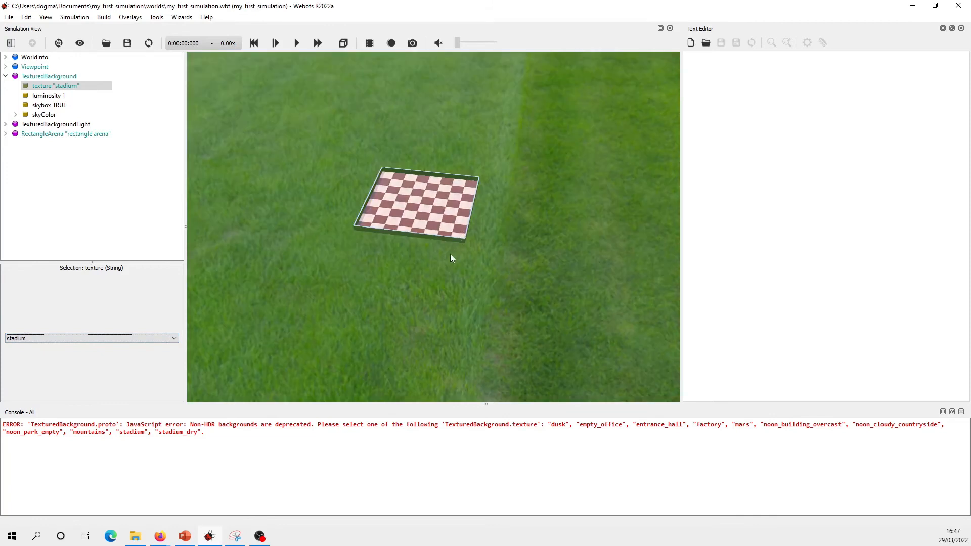
mouse_move(445, 262)
right_down()
mouse_move(443, 253)
mouse_move(454, 279)
right_up()
mouse_move(453, 279)
mouse_down()
mouse_move(454, 473)
mouse_move(442, 274)
mouse_up()
scroll(413, 225, up, 3)
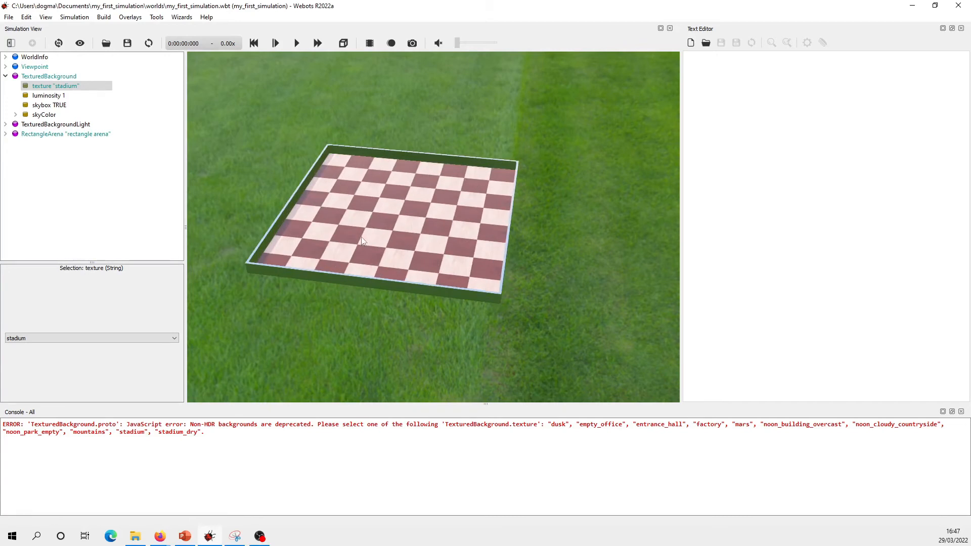
scroll(364, 241, up, 1)
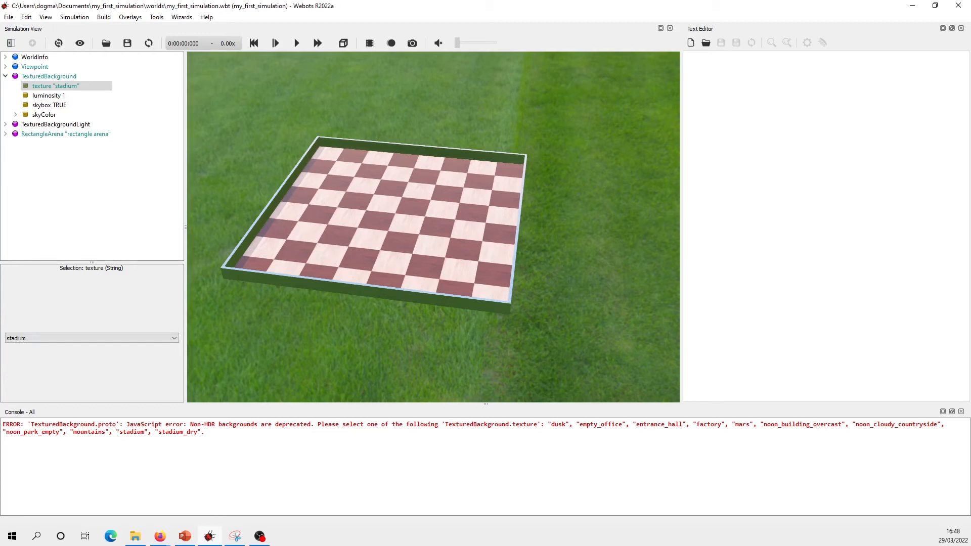
key(alt+Tab)
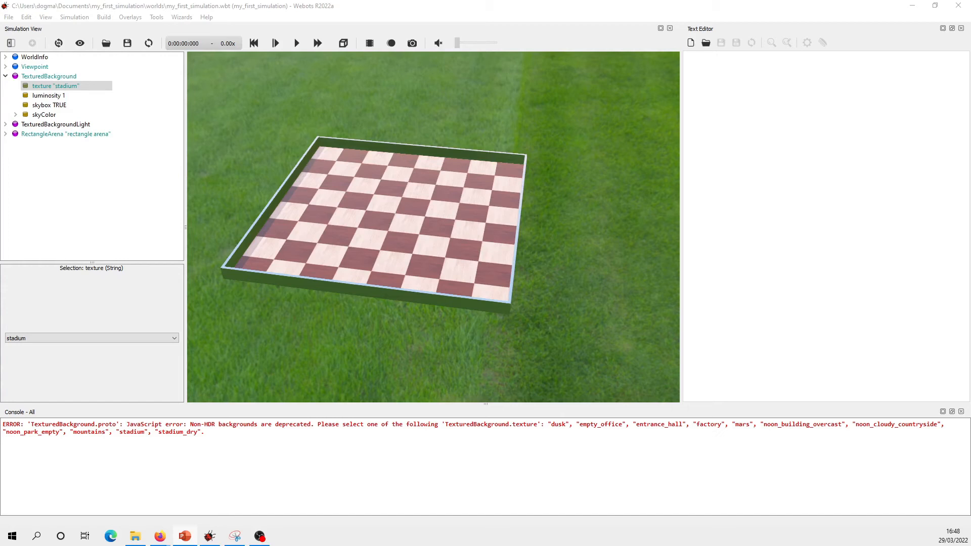
Step: Add a WoodenBox (Solid) from the Webots Projects PROTO nodes, under objects > factory > containers, after the RectangleArena node
double_click(47, 135)
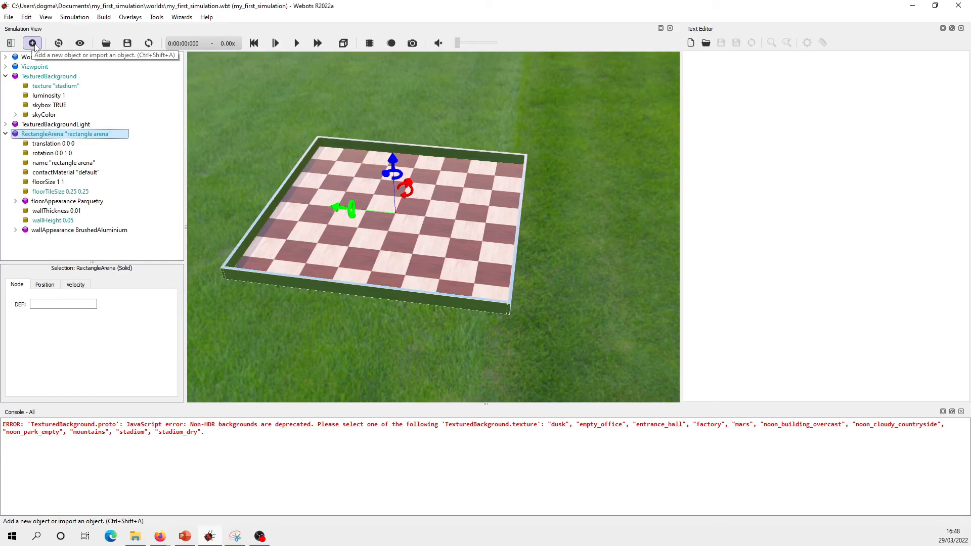
click(6, 76)
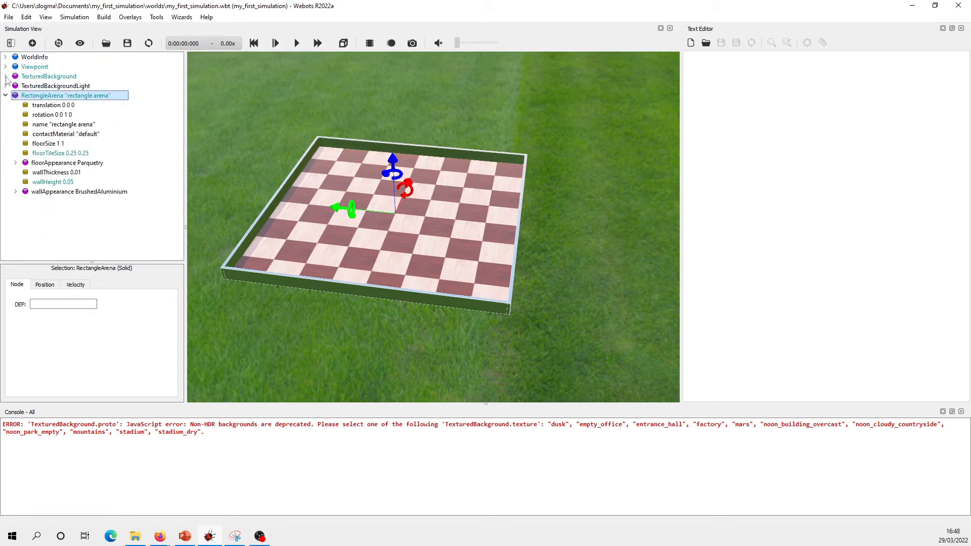
click(32, 44)
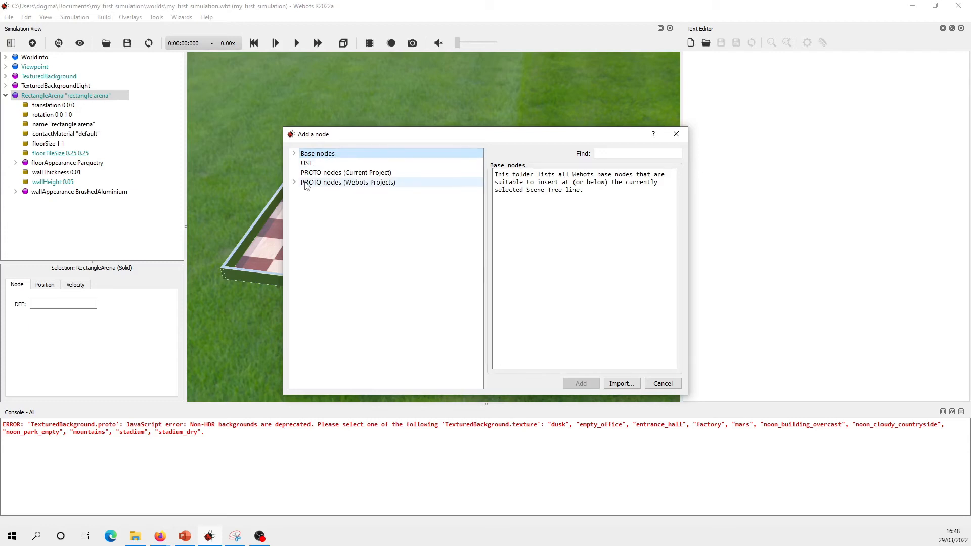
click(295, 183)
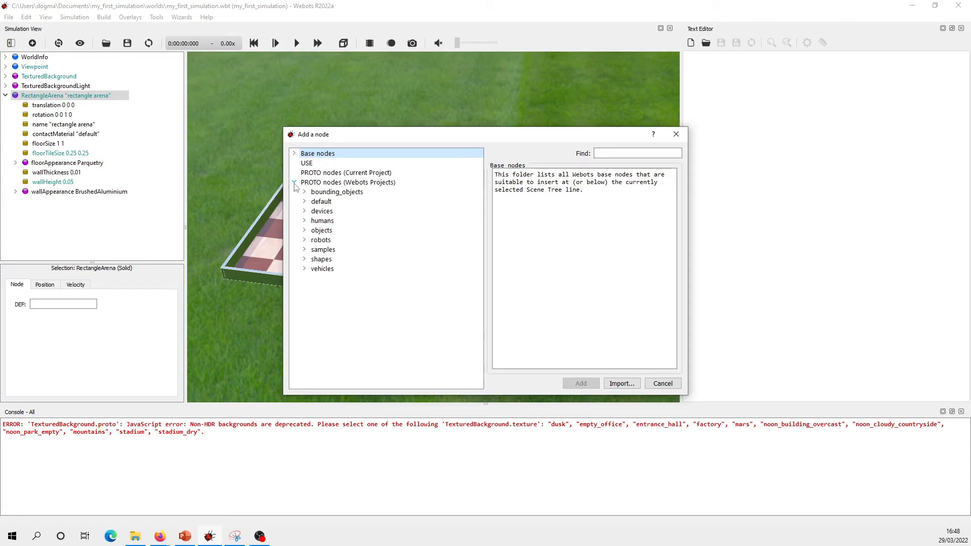
click(305, 231)
scroll(327, 268, down, 2)
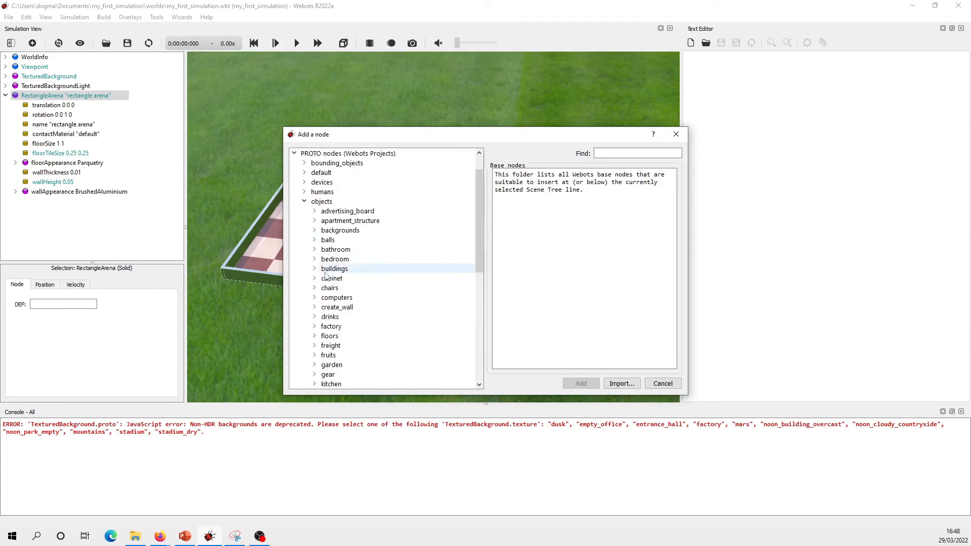
click(315, 298)
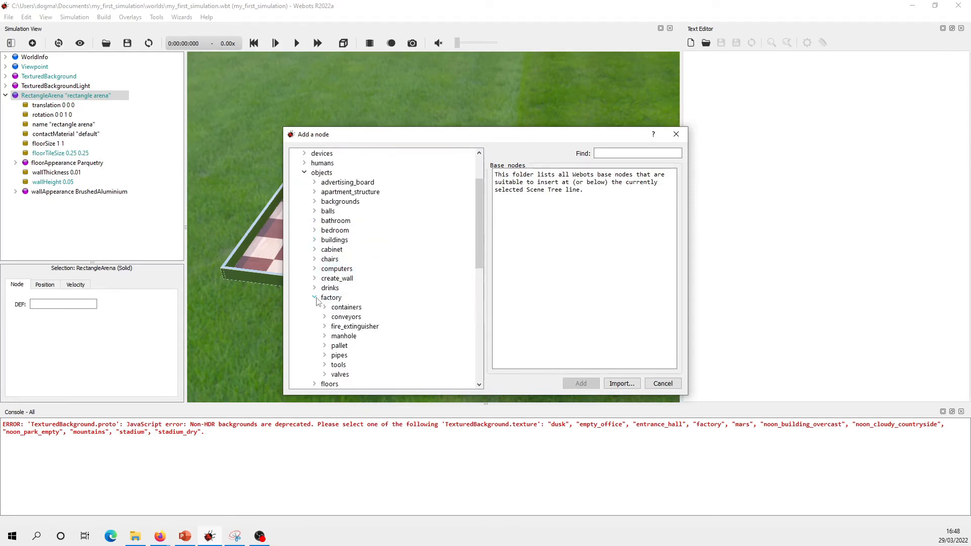
click(333, 308)
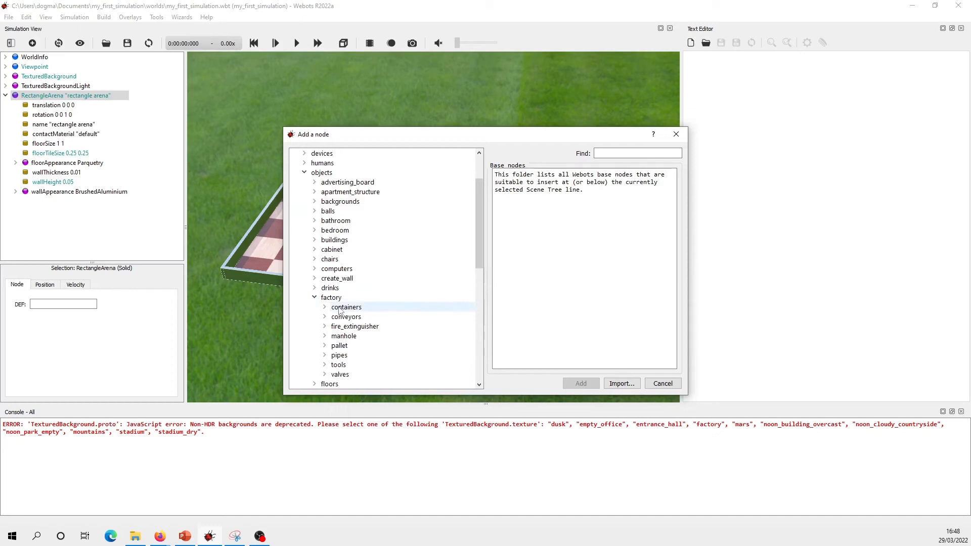
click(325, 308)
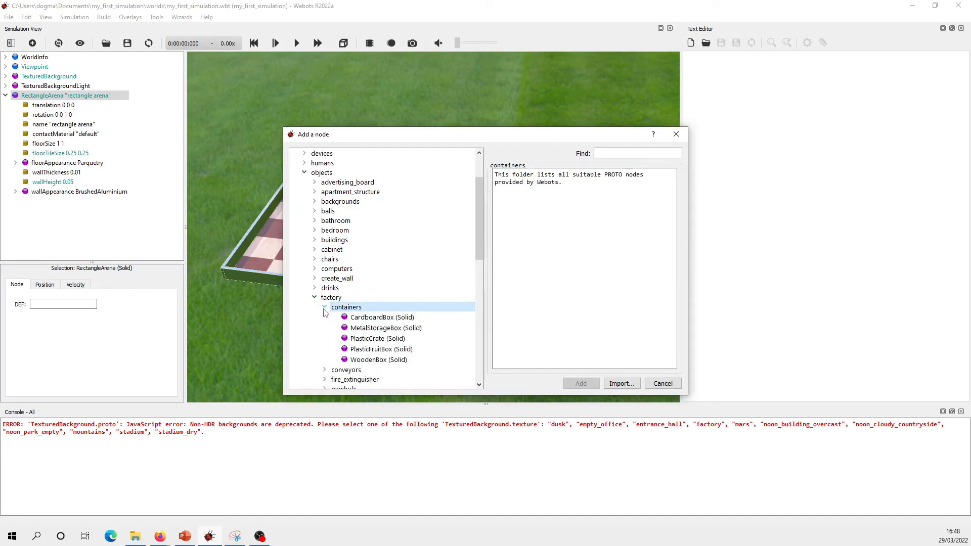
click(381, 361)
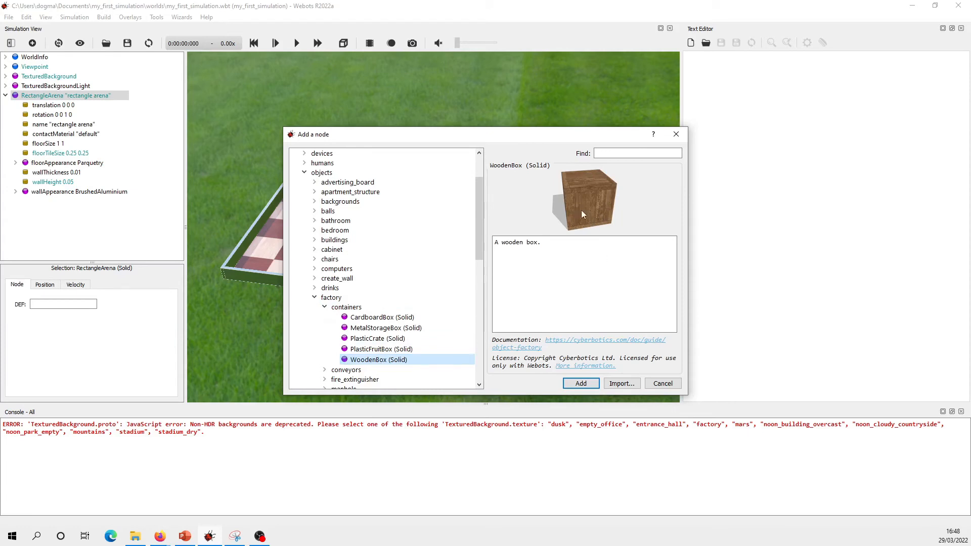
click(585, 387)
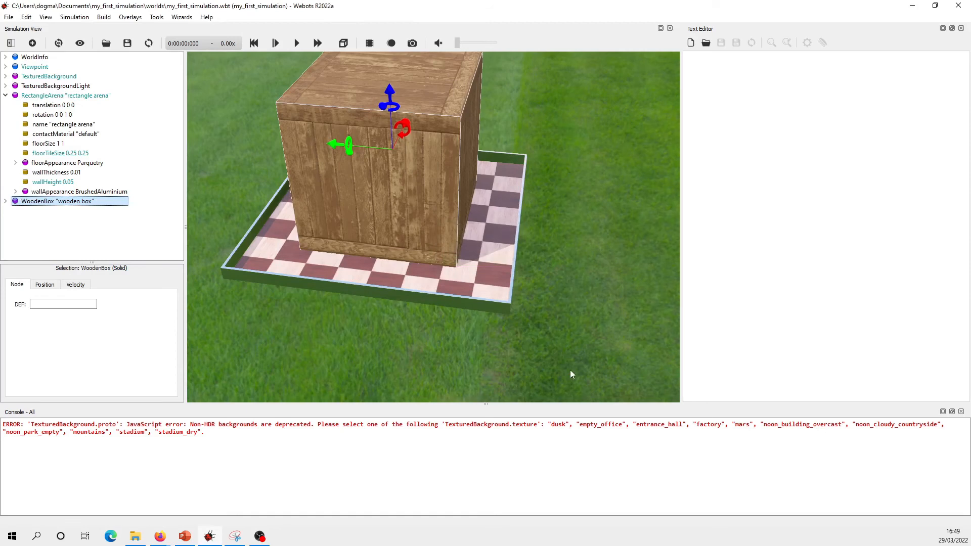
drag(495, 236, 487, 268)
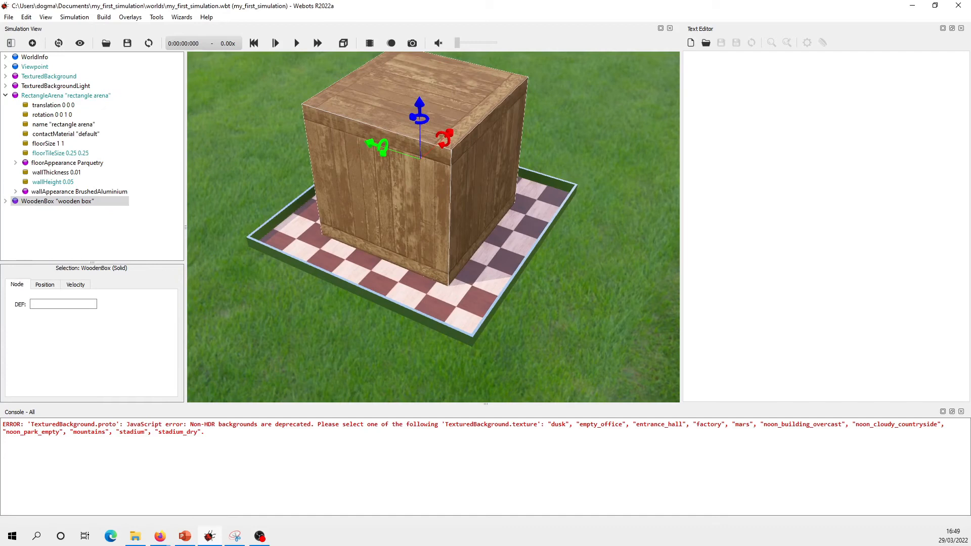
Step: Set the WoodenBox's size to 0.1 m in x, y and z
key(alt+Tab)
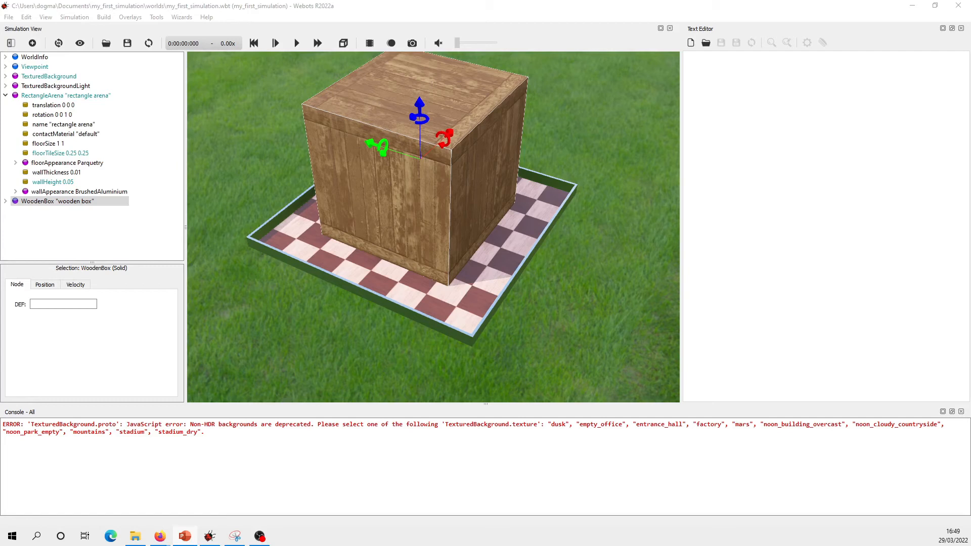
double_click(49, 202)
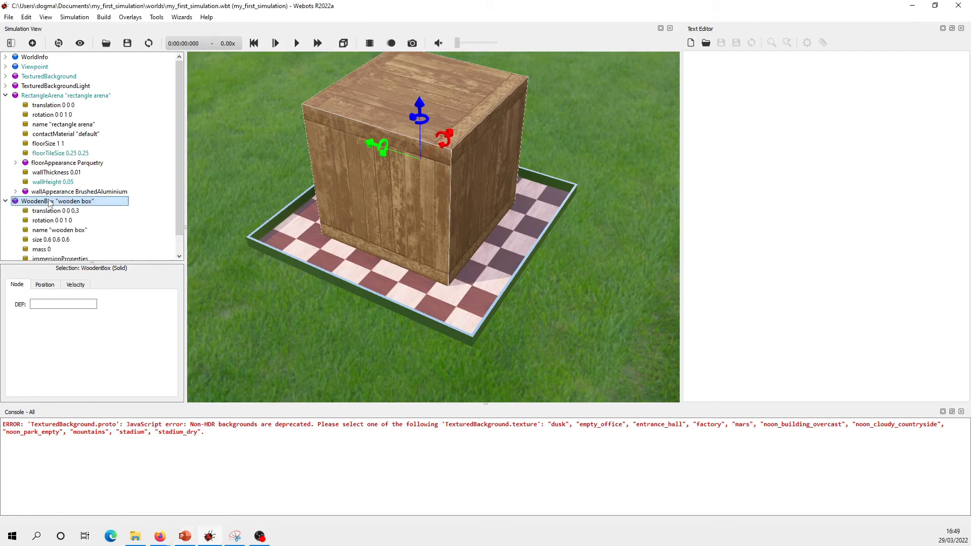
click(68, 241)
click(88, 304)
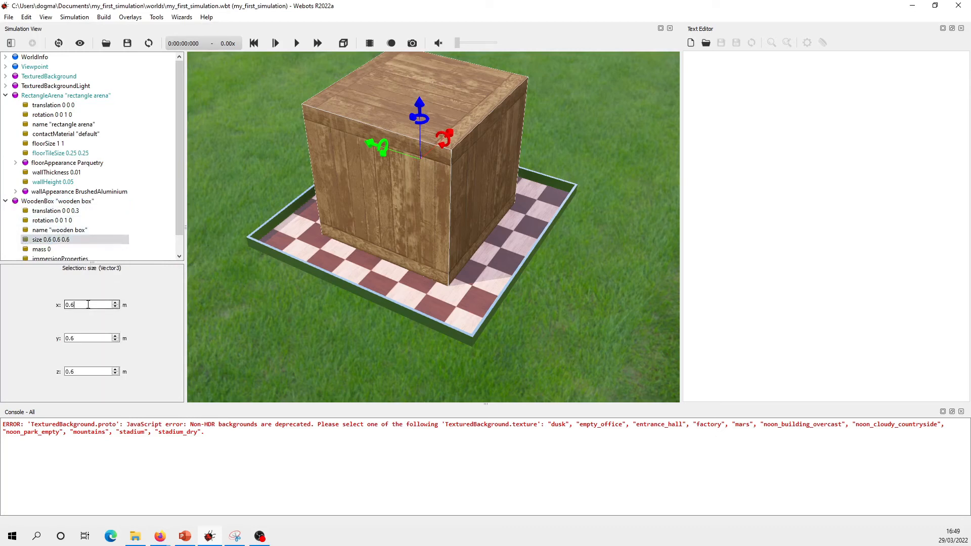
key(BackSpace)
text(1)
key(Tab)
text(011)
key(Tab)
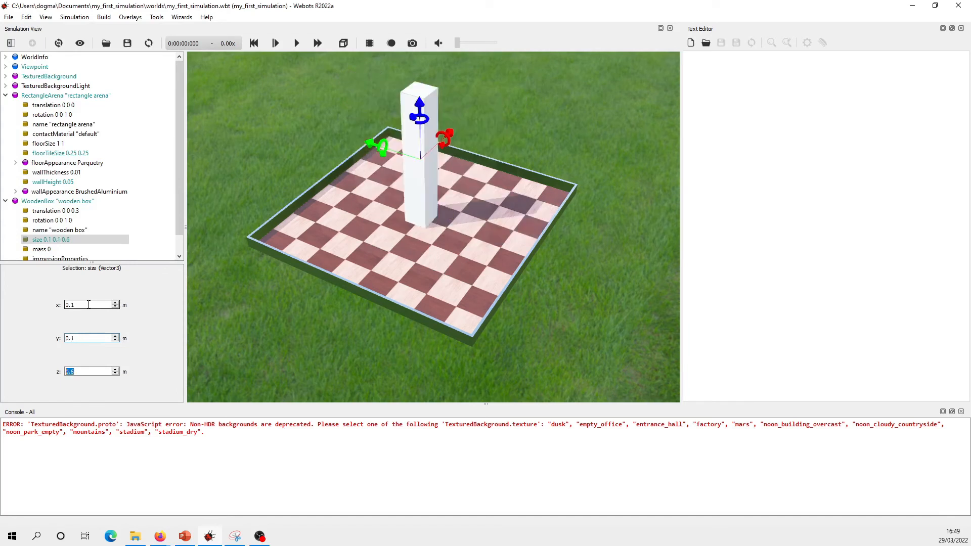
text(0.1)
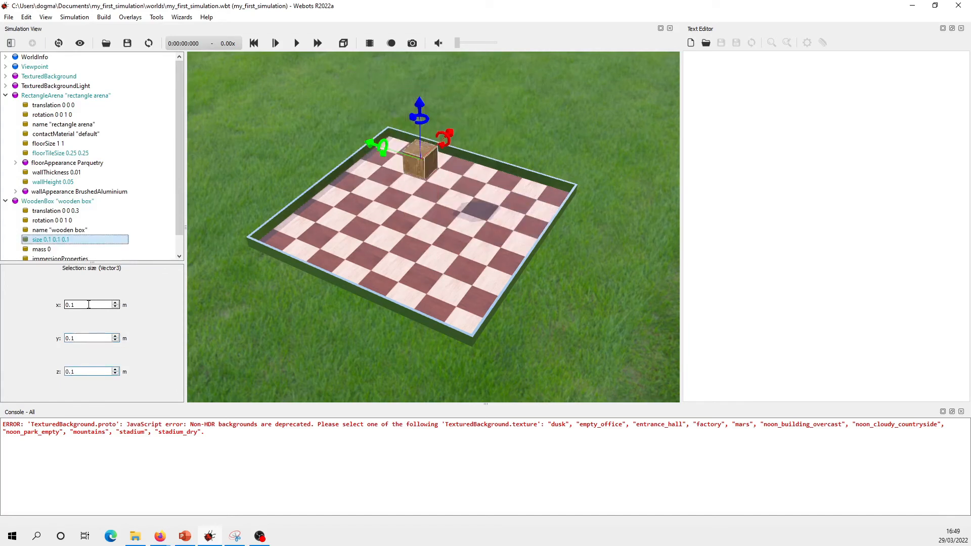
Step: Set the WoodenBox's z translation to 0.05 m
drag(377, 235, 414, 228)
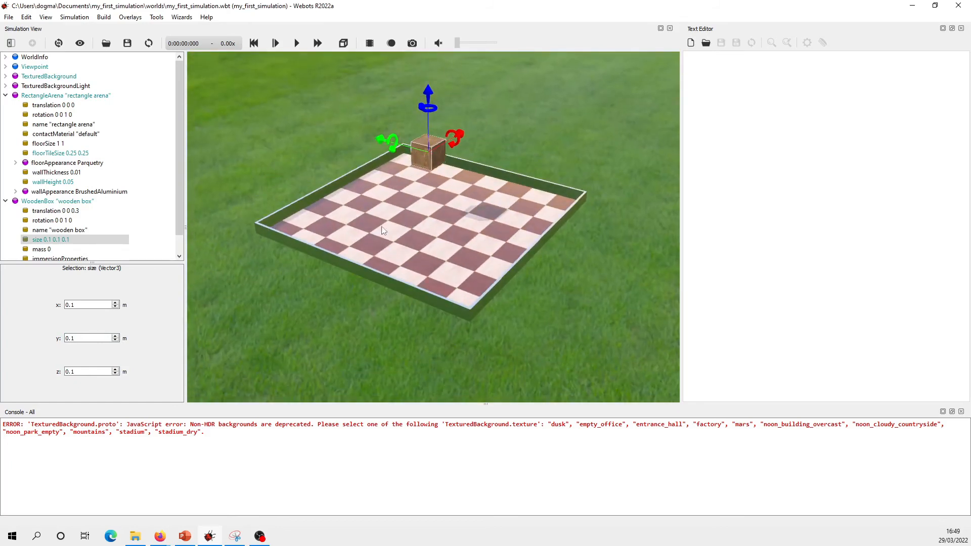
click(73, 212)
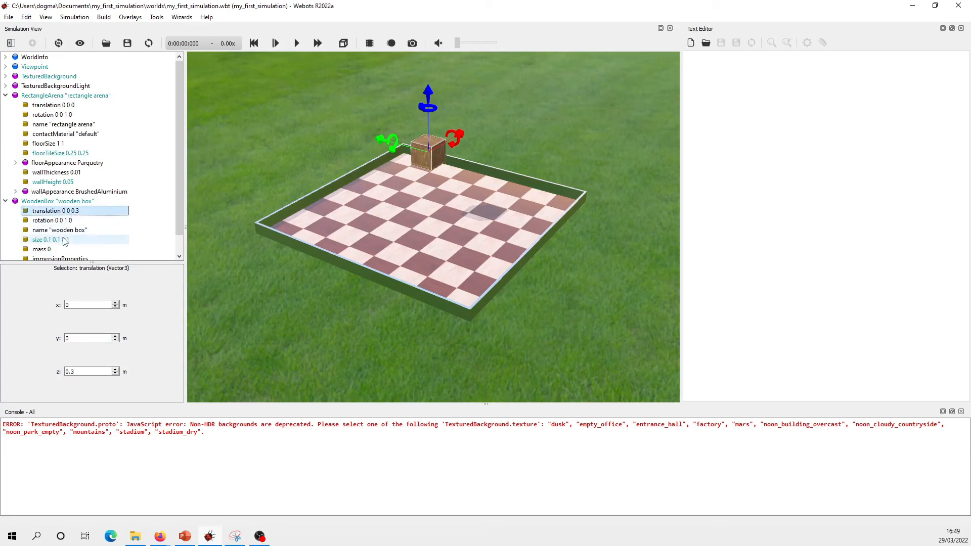
click(105, 370)
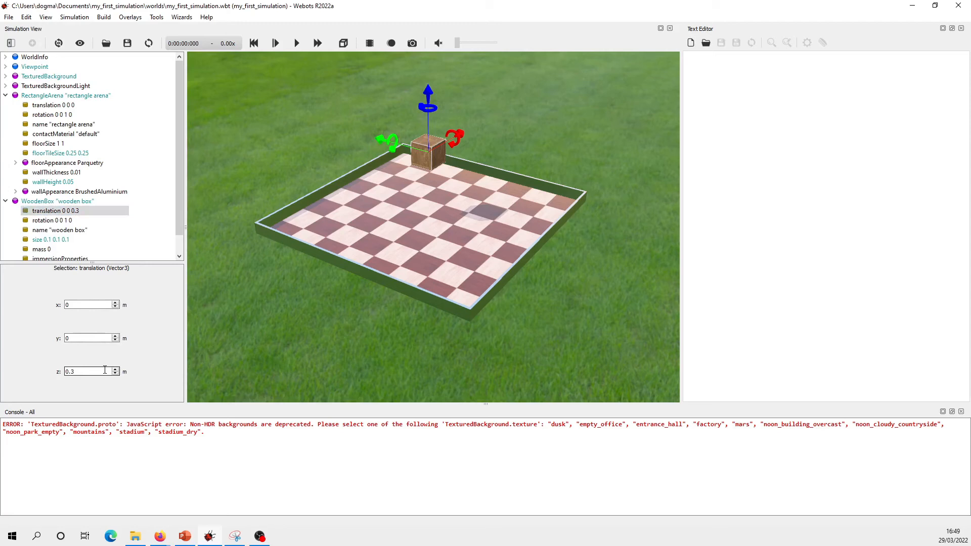
text(05)
key(Return)
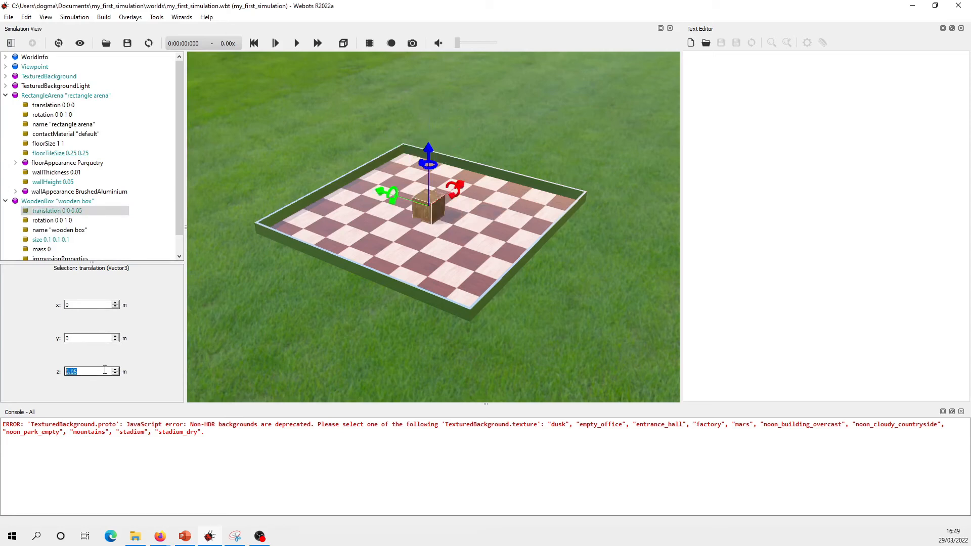
Step: Inspect the box on the arena floor from a lower angle and save the world
mouse_move(415, 251)
mouse_down()
mouse_move(411, 240)
mouse_move(411, 255)
mouse_up()
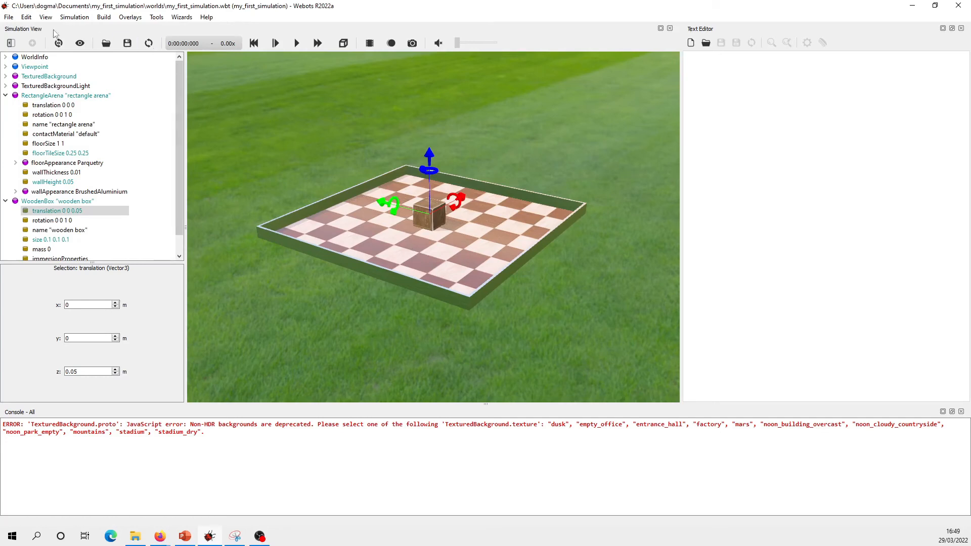
click(9, 16)
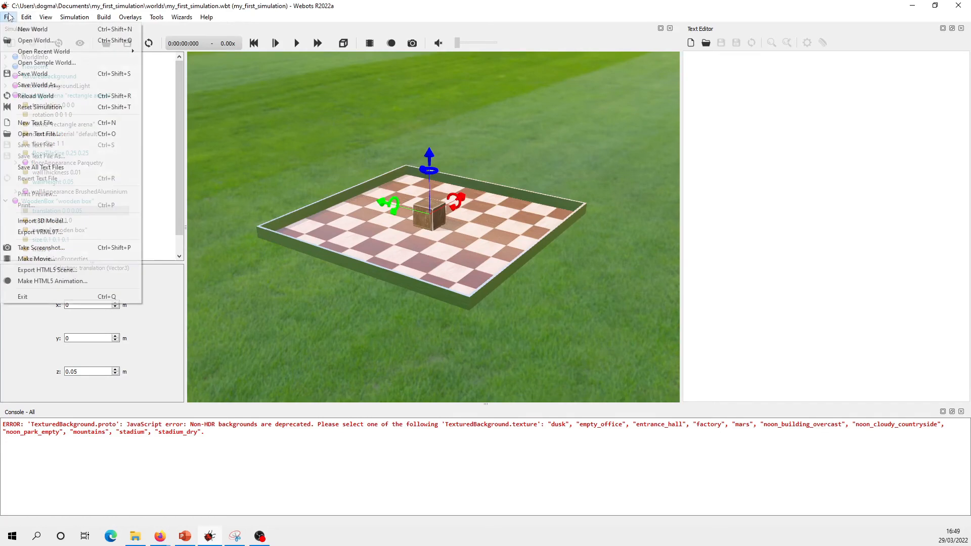
click(40, 76)
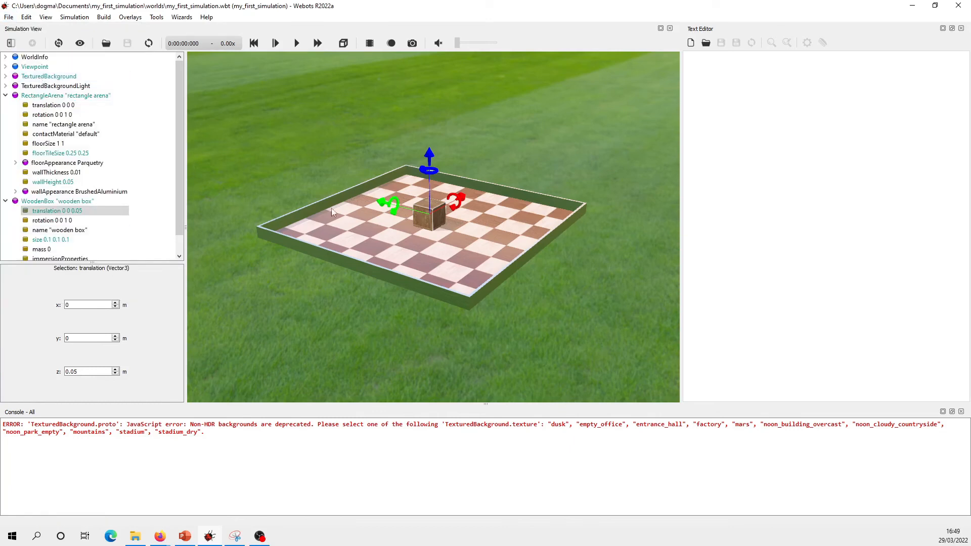
Step: Move the wooden box across the arena floor to the far corner, at about x 0.312 m, y 0.318 m
right_click(417, 250)
click(415, 255)
drag(415, 256, 414, 254)
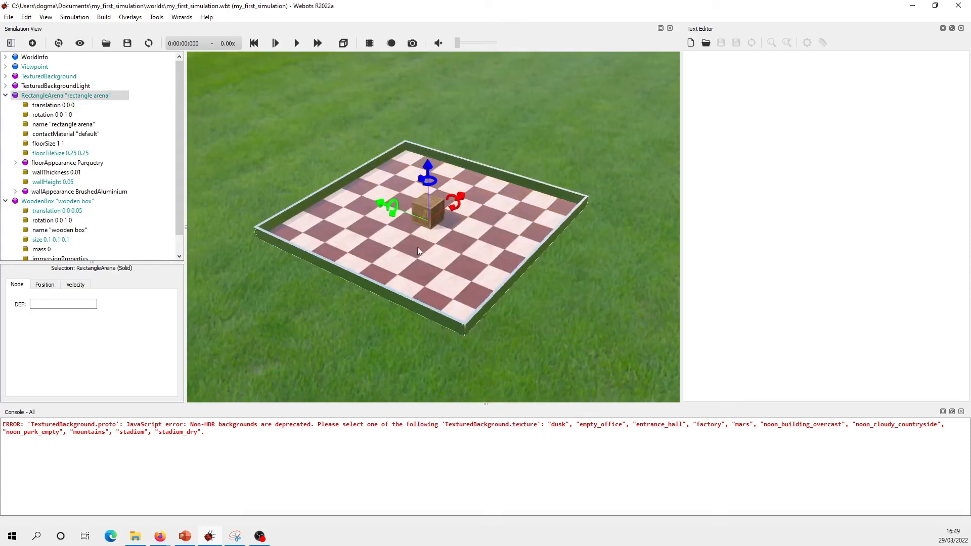
click(429, 217)
shift+drag(429, 216, 413, 163)
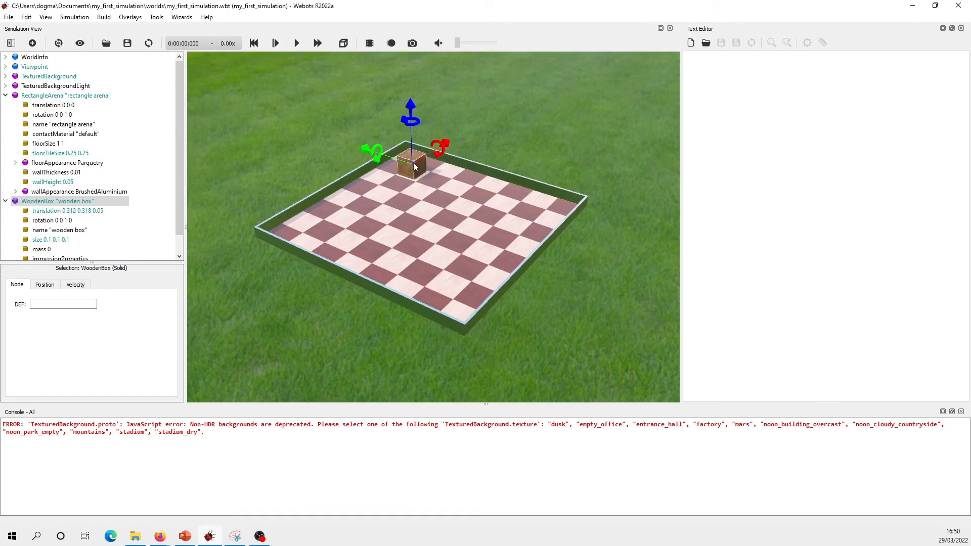
Step: Duplicate the wooden box, move one to about x 0.291 m, y -0.333 m, and rotate it about 0.399 rad around z
key(ctrl+v)
shift+drag(411, 165, 533, 205)
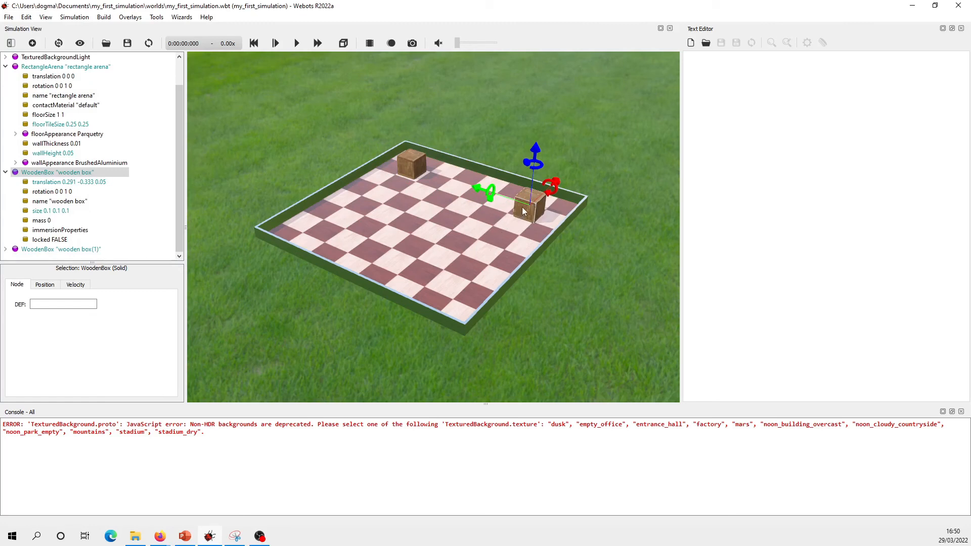
shift+right_drag(524, 211, 552, 214)
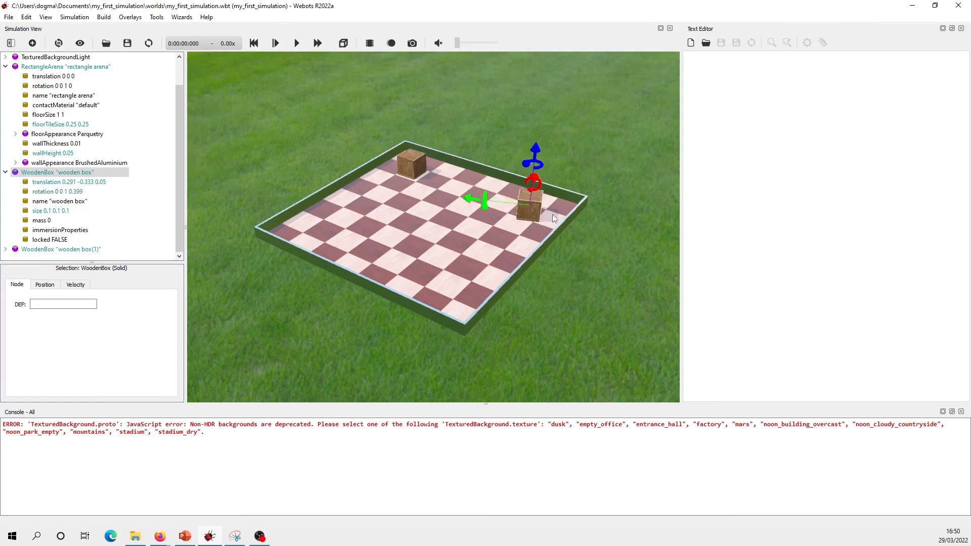
Step: Duplicate the wooden box in the arena's far corner and move one copy to the corner at negative x and positive y
click(413, 169)
shift+right_drag(414, 169, 394, 170)
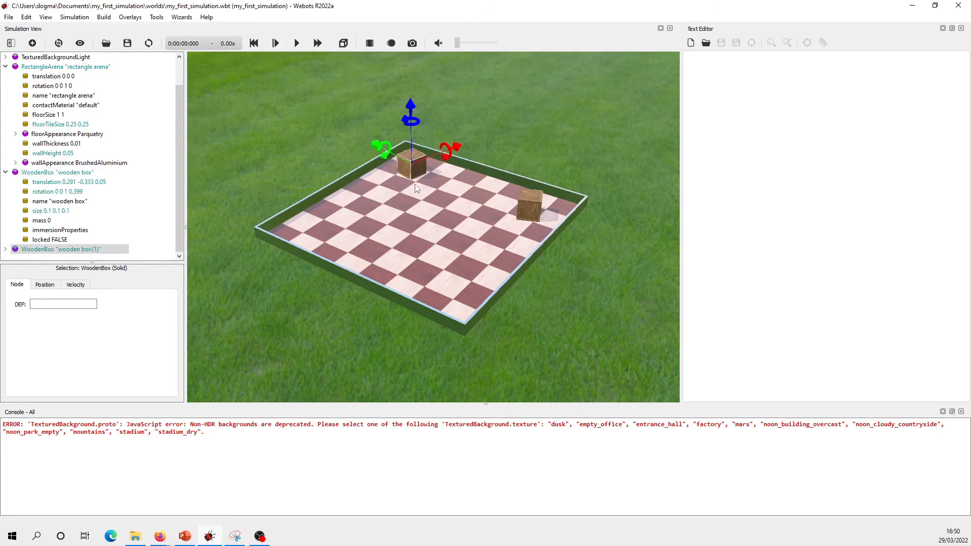
key(ctrl+v)
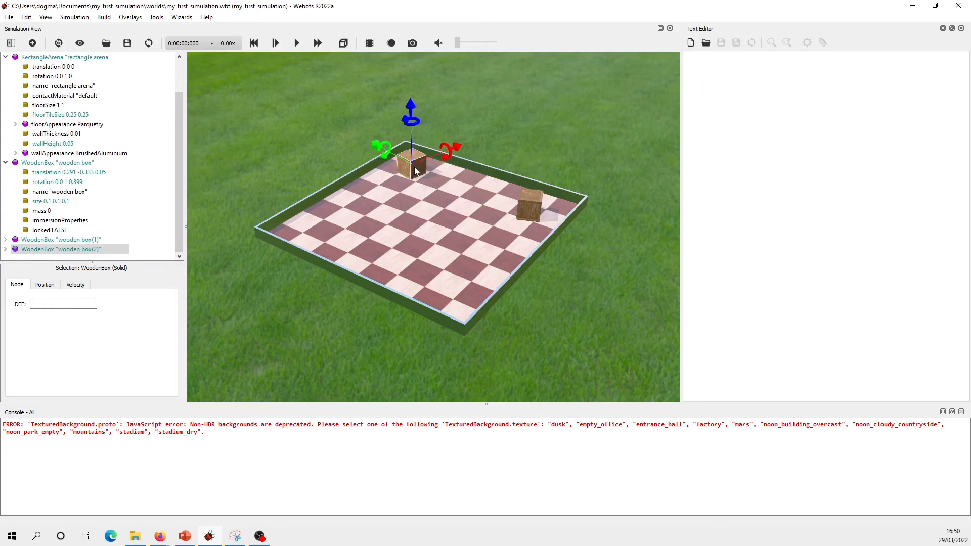
shift+drag(414, 167, 328, 217)
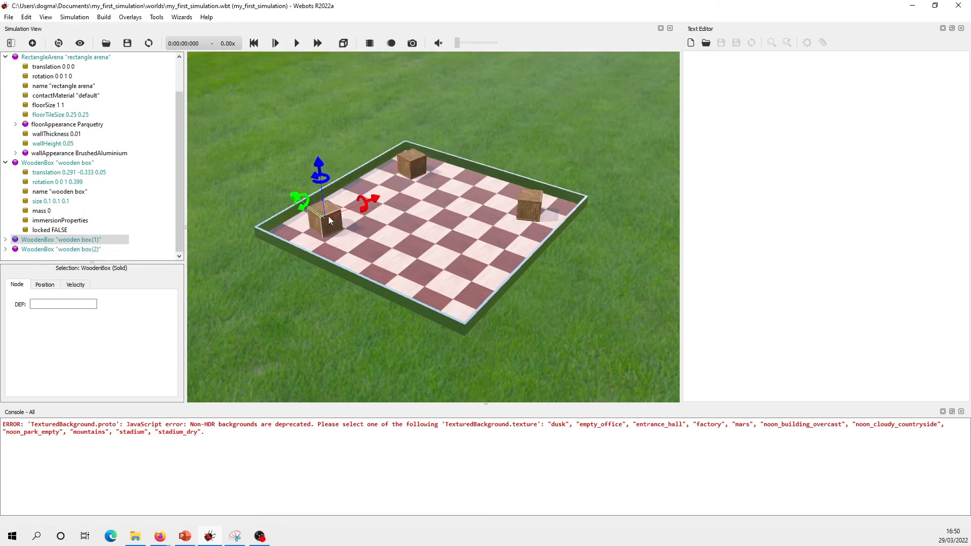
Step: Duplicate the wooden box again, move one to about x -0.344 m, y -0.351 m, and rotate it about 1.77 rad around negative z
key(ctrl+v)
shift+drag(328, 221, 449, 281)
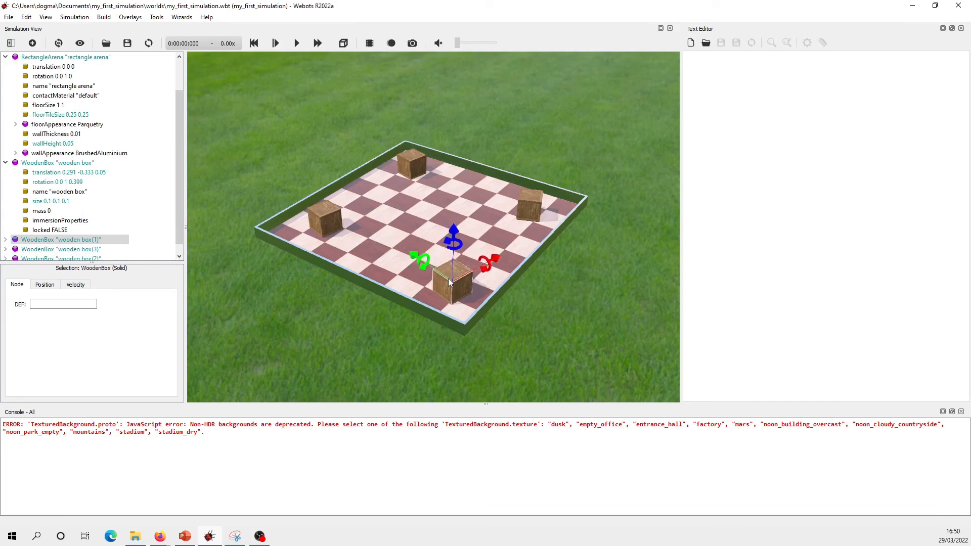
shift+right_drag(447, 283, 338, 263)
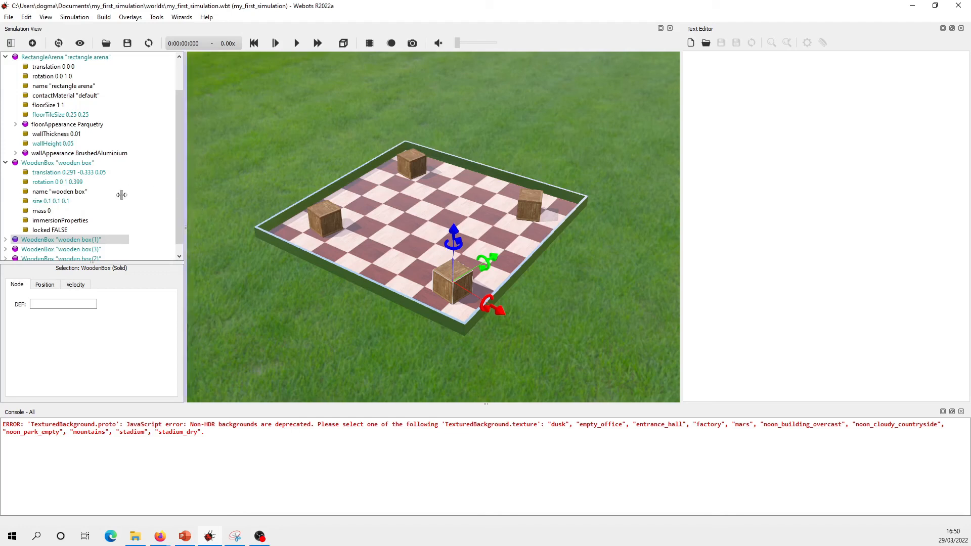
Step: Set the rotation angle of the near-corner wooden box to 1 rad
scroll(122, 193, down, 1)
click(5, 231)
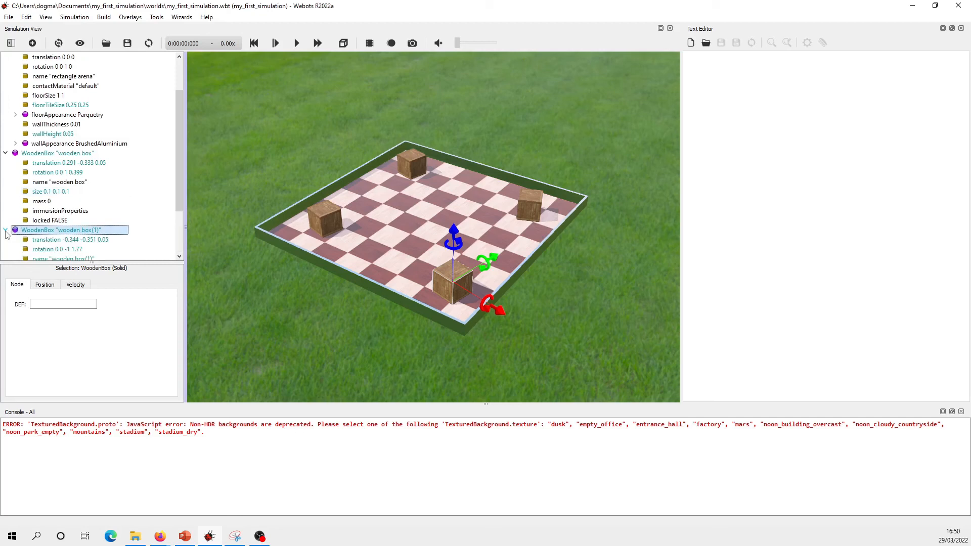
scroll(65, 222, down, 2)
click(70, 192)
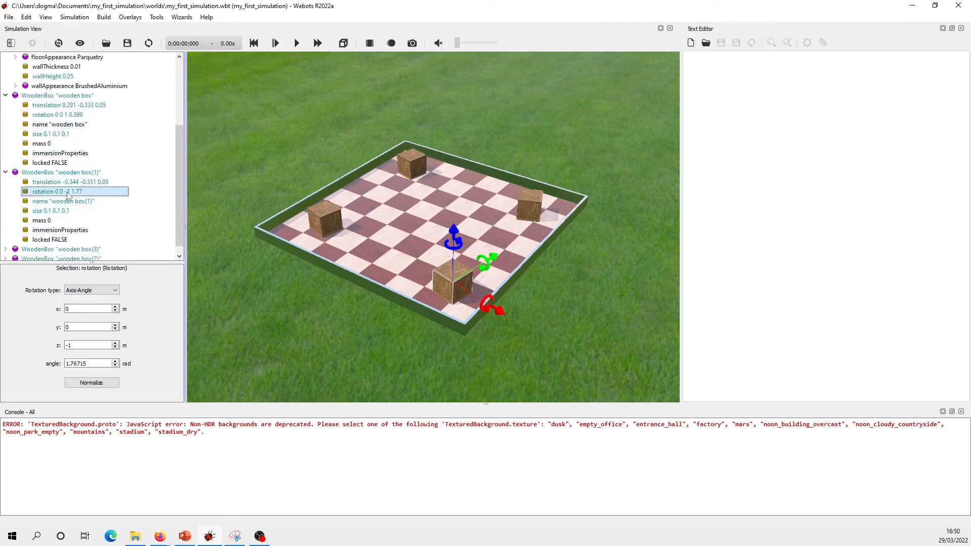
double_click(86, 364)
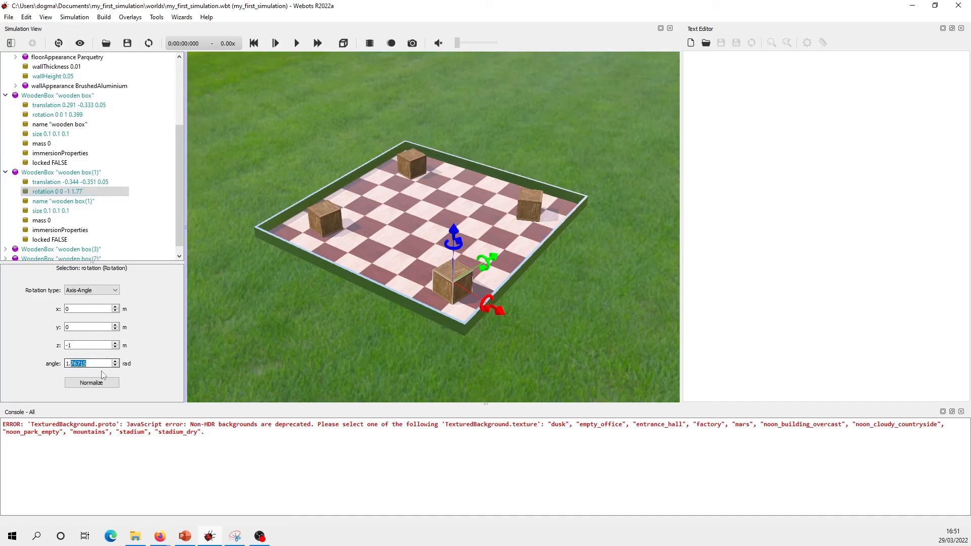
text(1)
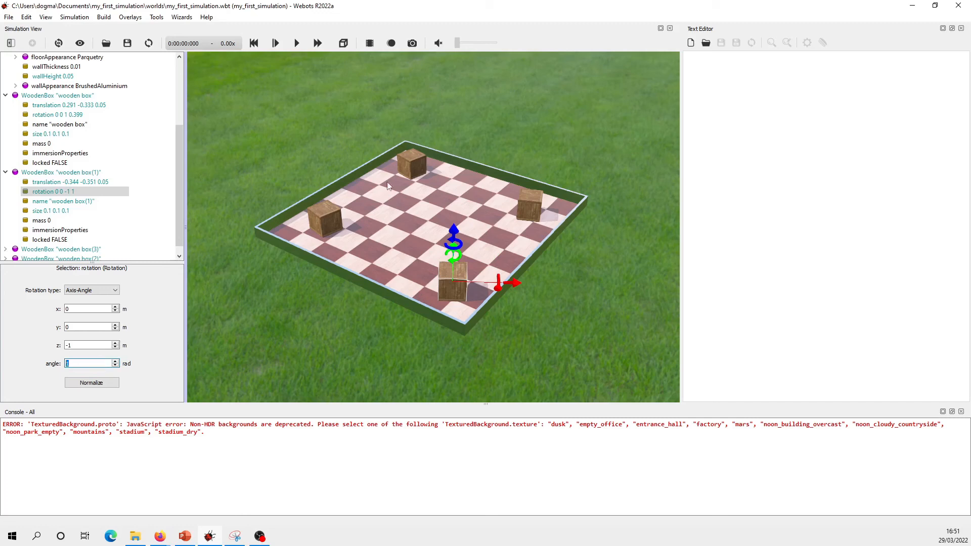
Step: Save the world, view the arena from another side, and reset the simulation to its initial state
click(9, 17)
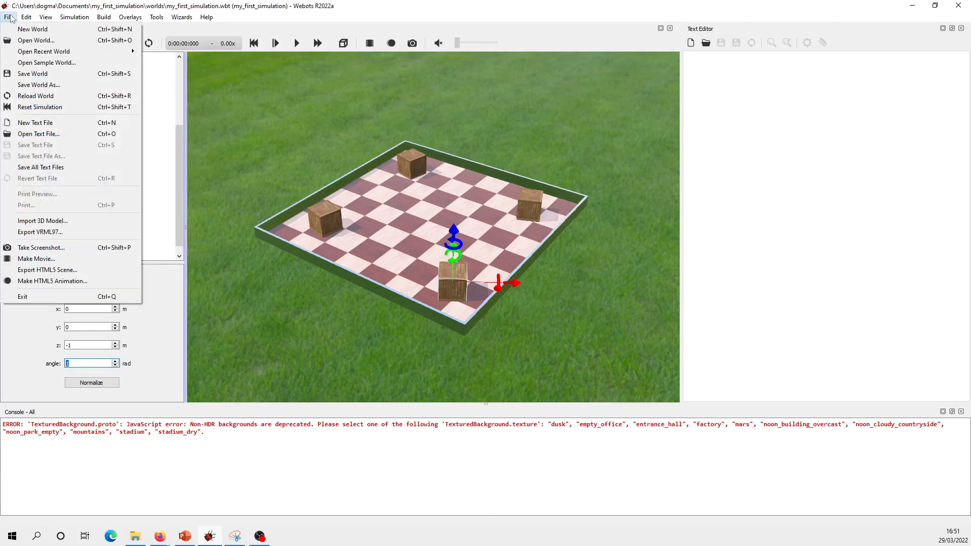
click(33, 74)
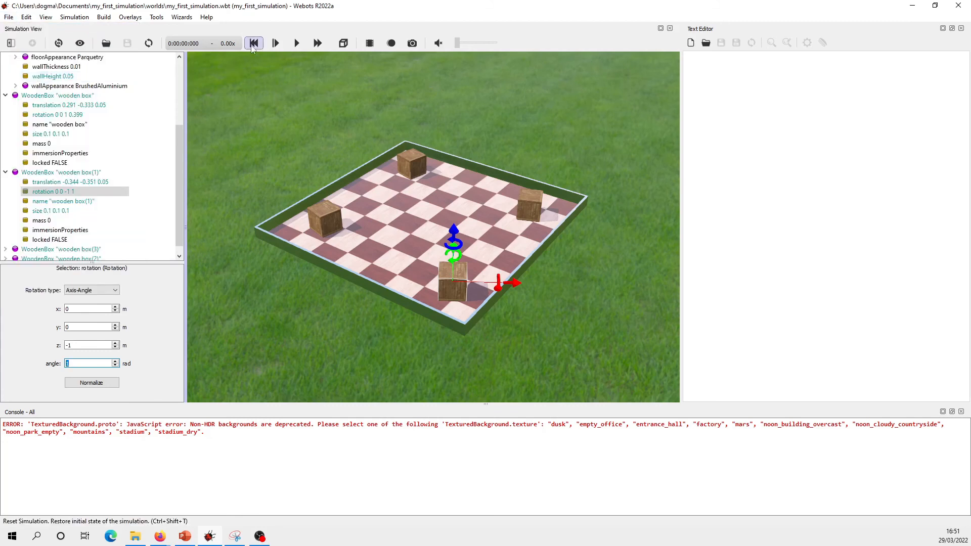
click(252, 46)
drag(309, 174, 474, 143)
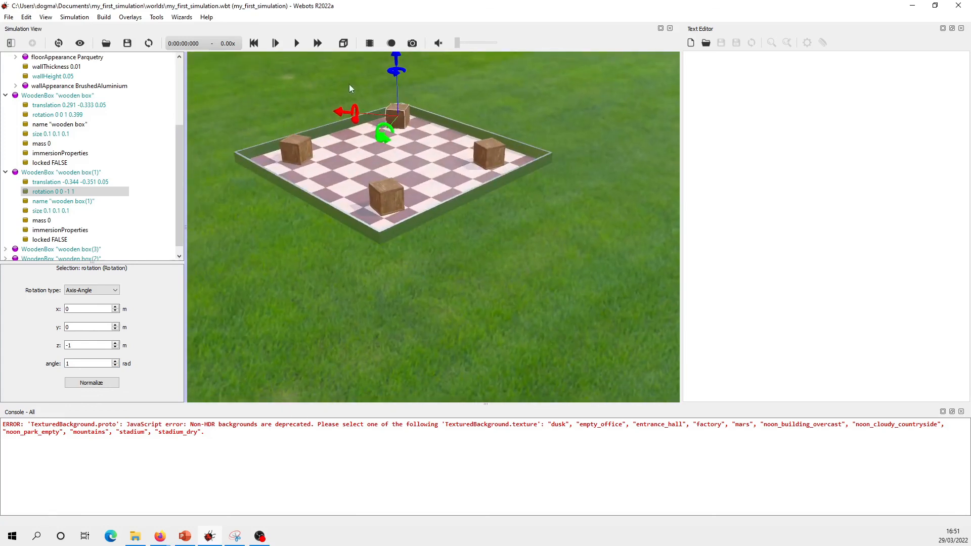
click(253, 44)
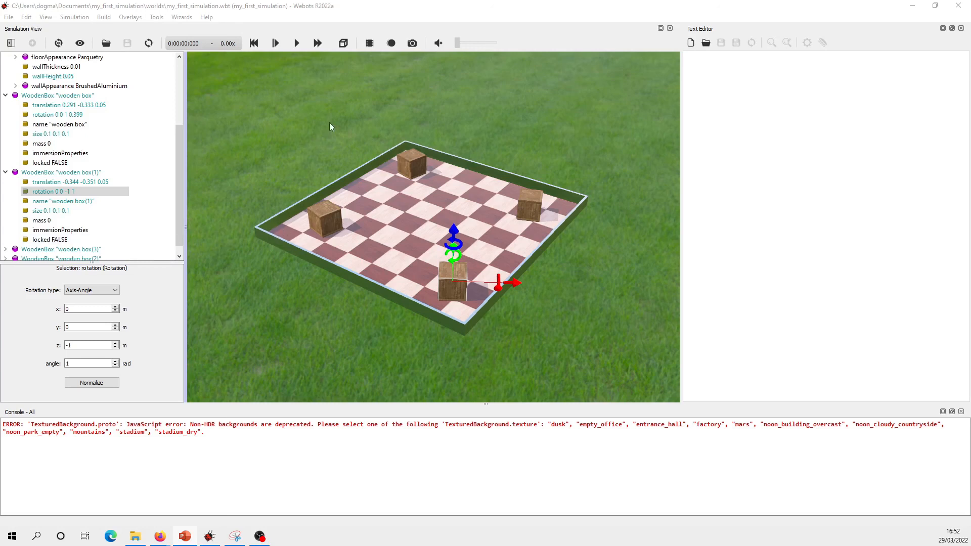
Step: Save the my_first_simulation world with its four wooden boxes
click(296, 43)
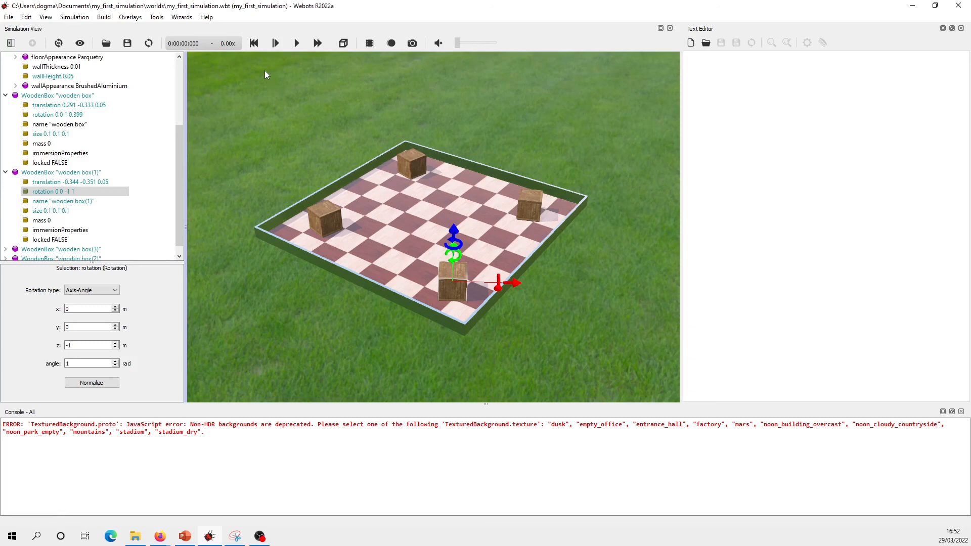
click(11, 18)
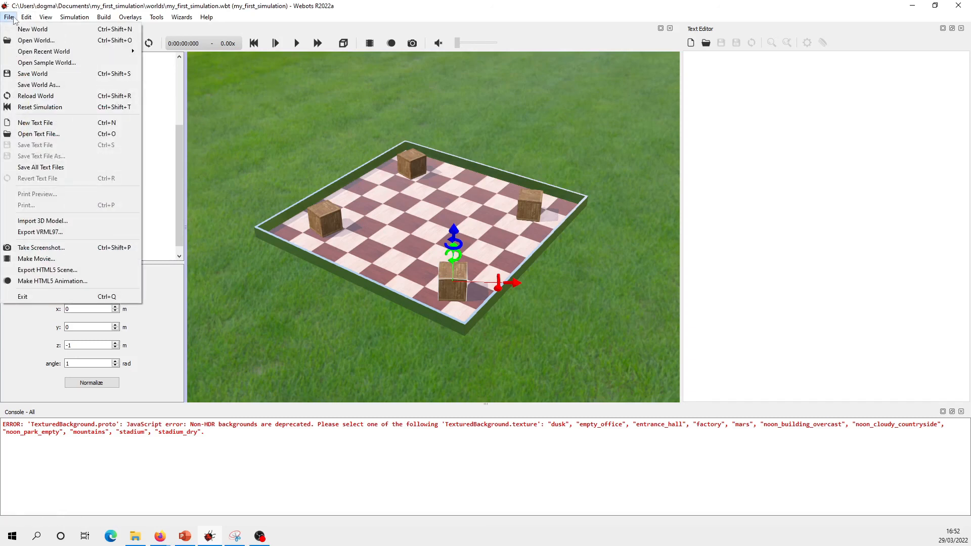
click(52, 74)
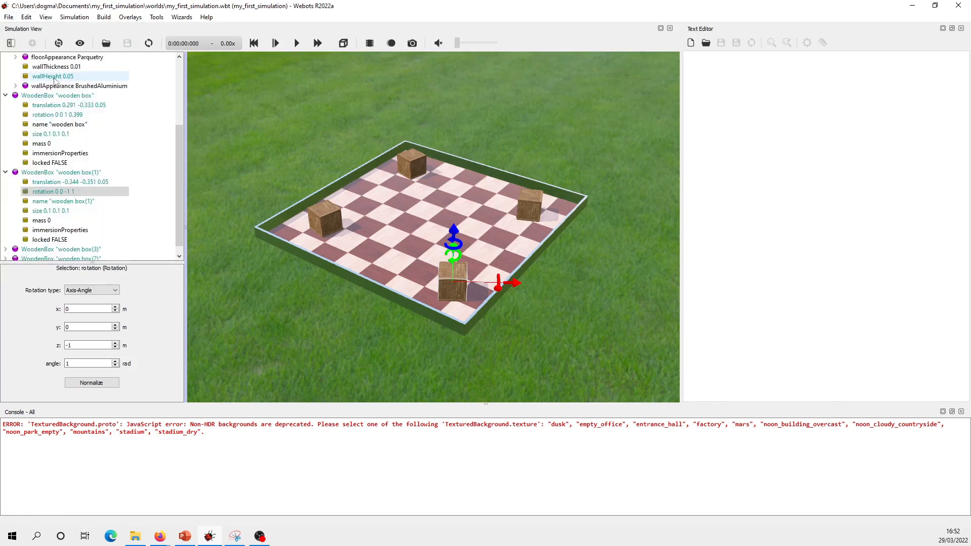
Step: Show the list of recently opened worlds
click(9, 18)
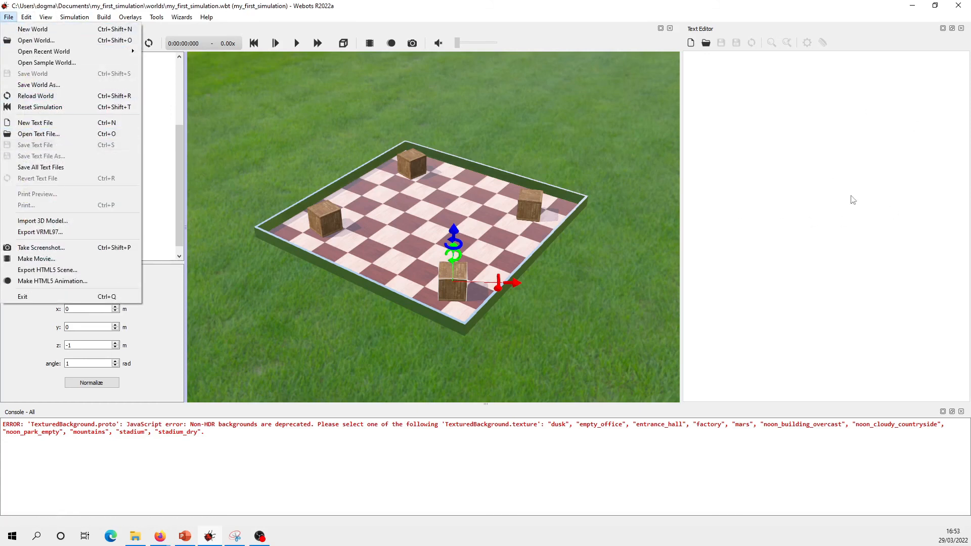
mouse_move(77, 57)
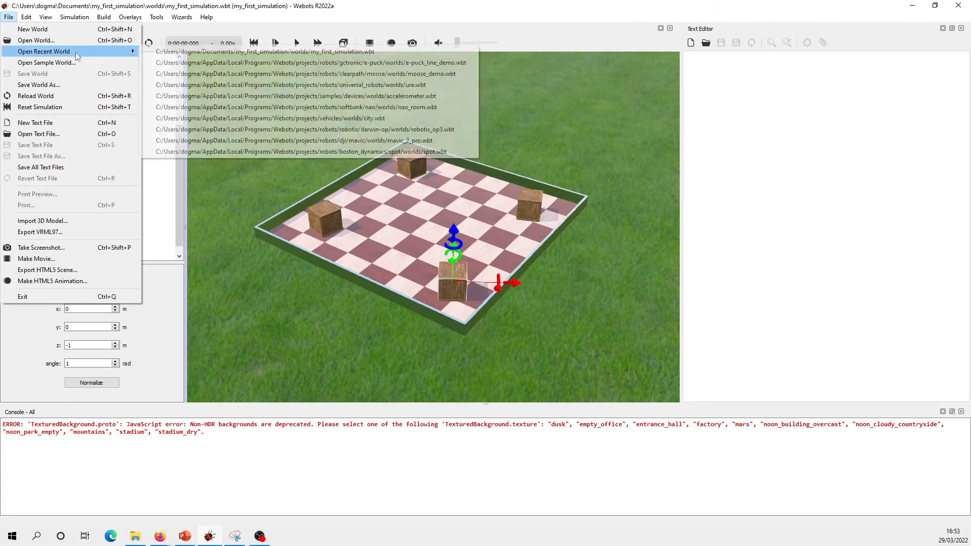